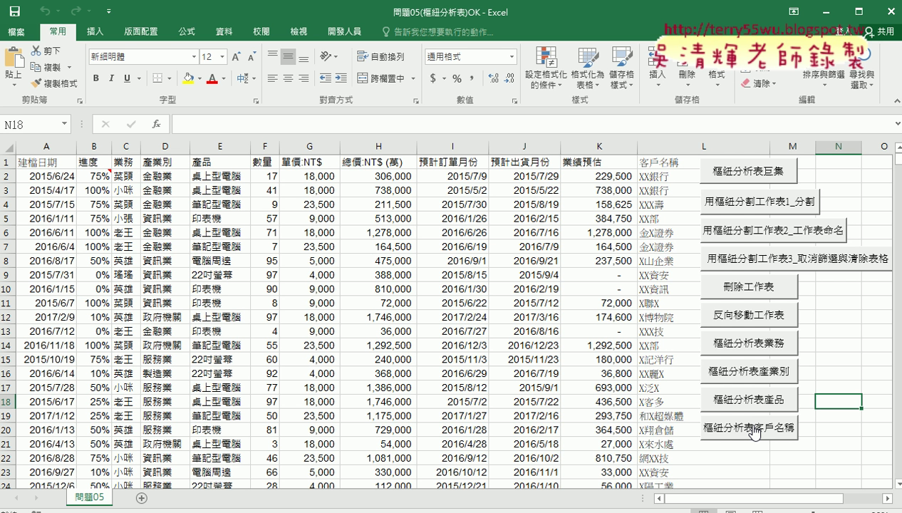
# - Run the 樞紐分析表客戶名稱 macro to create per-customer sheets such as X半導體
pyautogui.click(754, 432)
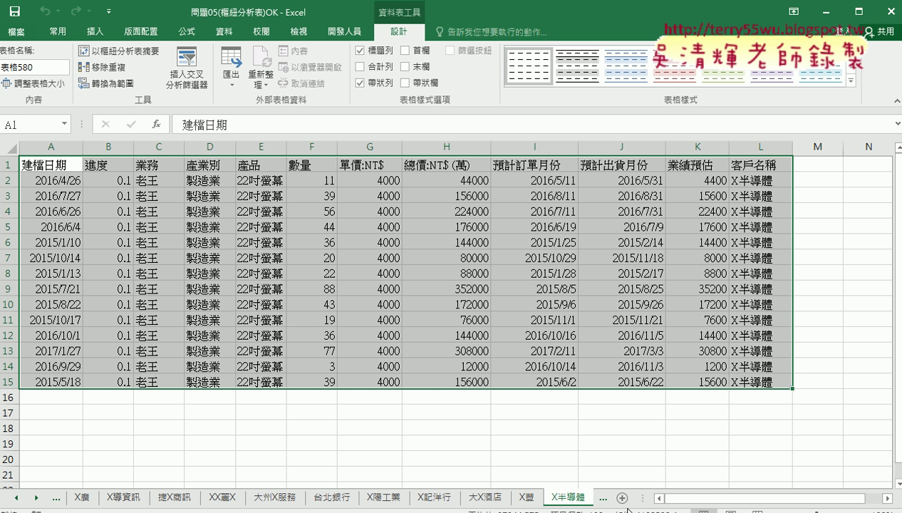
pyautogui.click(605, 497)
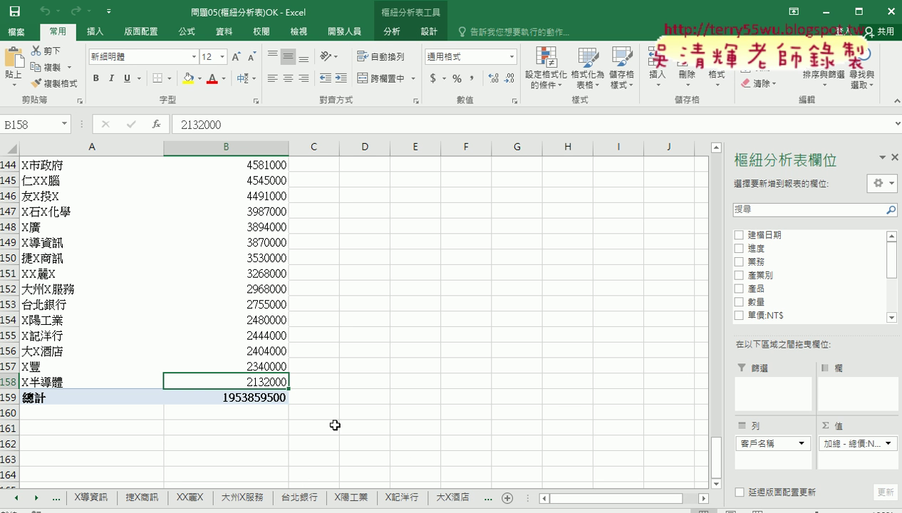
pyautogui.scroll(4, 243, 335)
pyautogui.scroll(7, 242, 340)
pyautogui.scroll(7, 242, 339)
pyautogui.scroll(2, 246, 257)
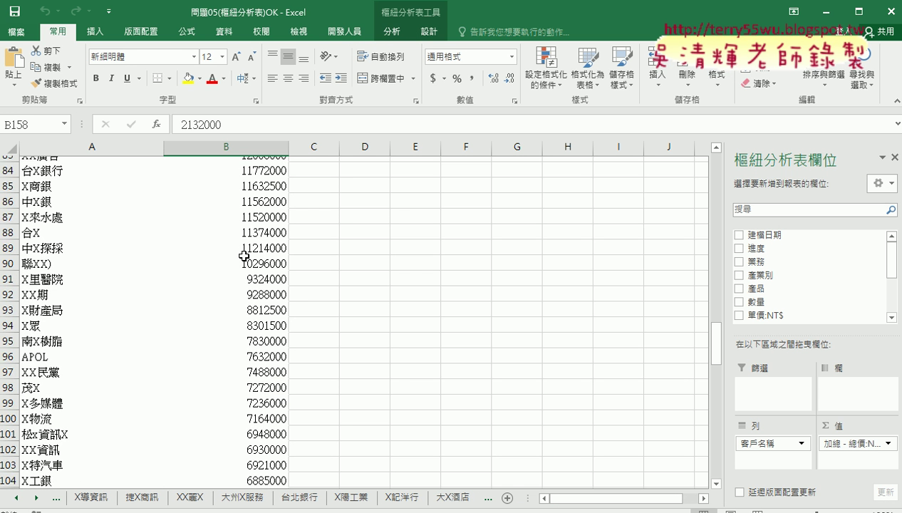
pyautogui.scroll(8, 243, 235)
pyautogui.scroll(2, 236, 218)
pyautogui.scroll(9, 236, 218)
pyautogui.scroll(4, 237, 213)
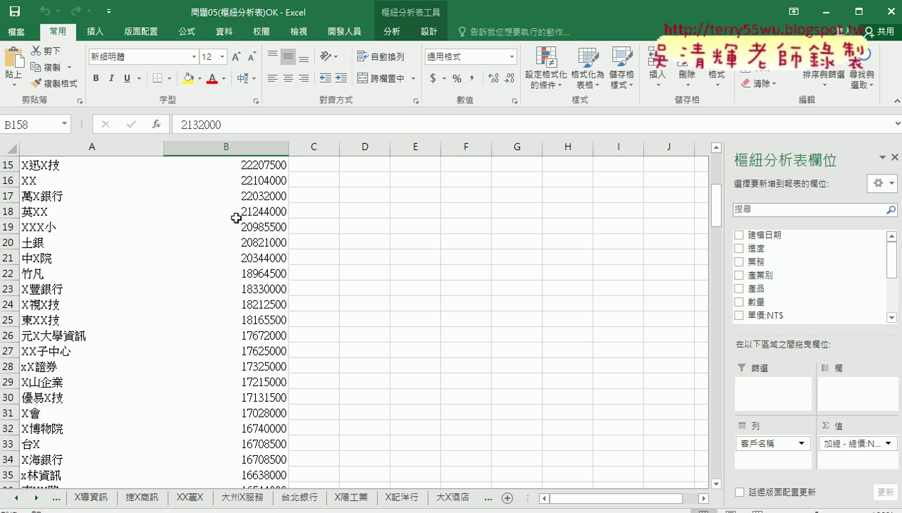
pyautogui.scroll(5, 236, 214)
pyautogui.click(237, 212)
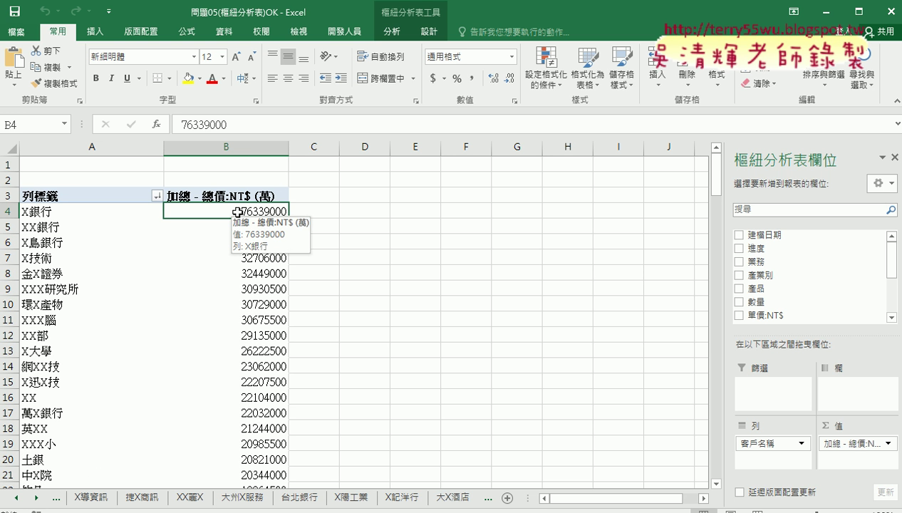
pyautogui.hotkey('ctrl', 'Down')
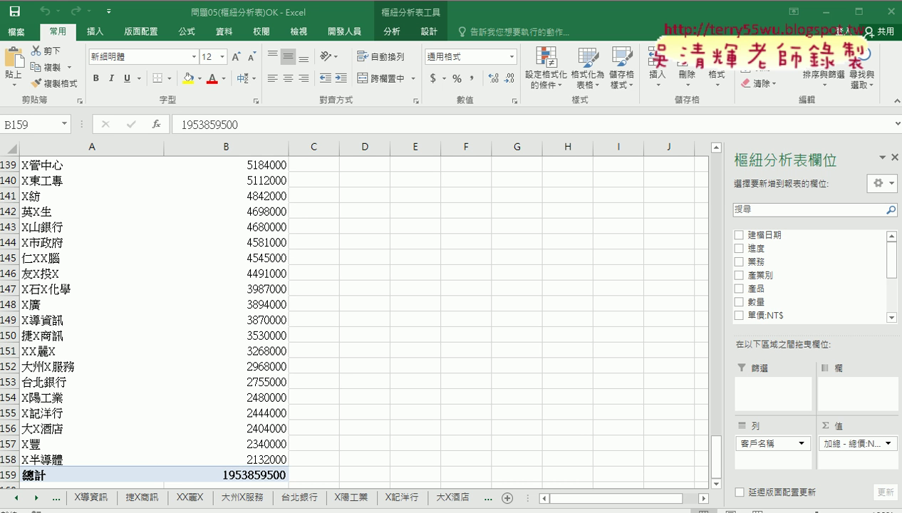
# - Bring up the VBA editor and scroll to the 用樞紐分割工作表3 macro
pyautogui.moveTo(373, 476)
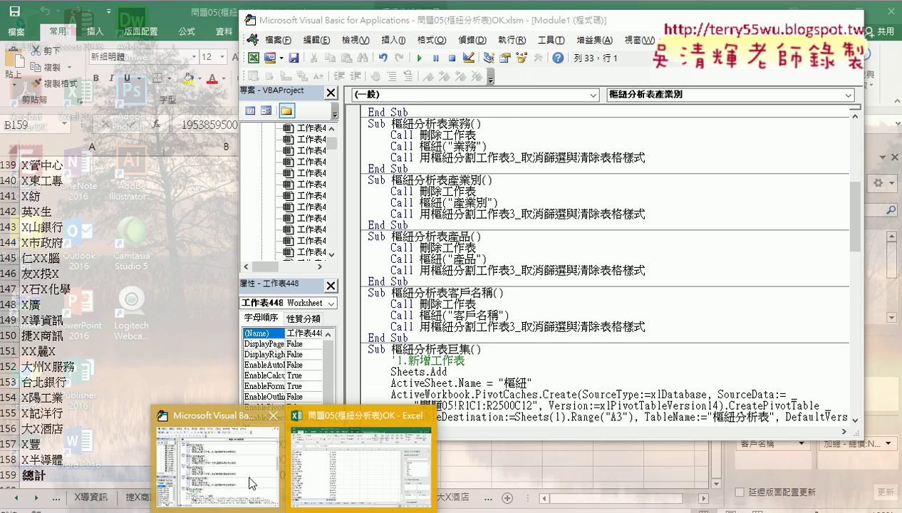
pyautogui.click(250, 483)
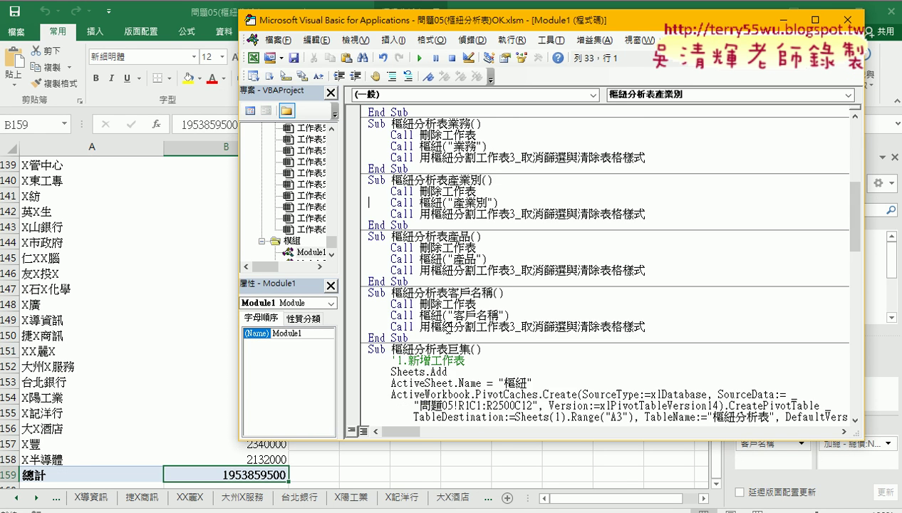
pyautogui.scroll(-3, 497, 302)
pyautogui.scroll(-8, 498, 303)
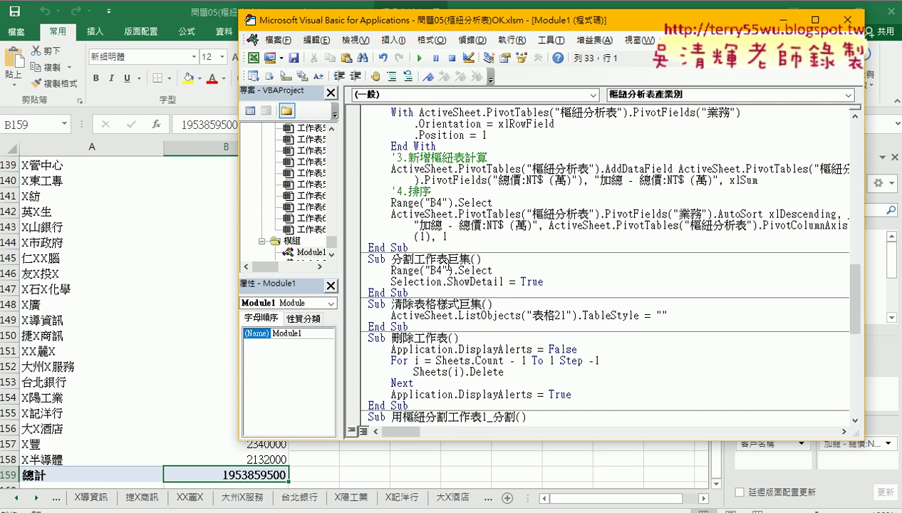
pyautogui.scroll(-3, 498, 303)
pyautogui.scroll(-3, 488, 239)
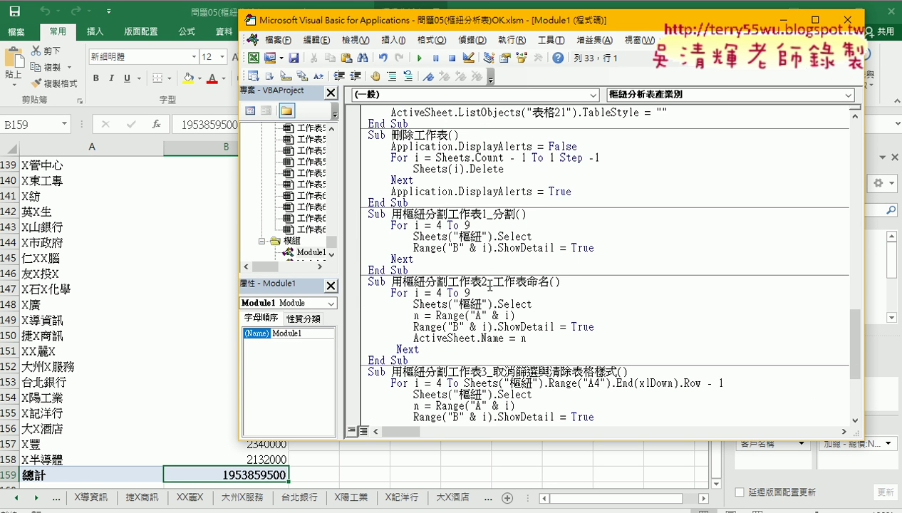
pyautogui.scroll(-2, 527, 326)
pyautogui.scroll(-2, 437, 301)
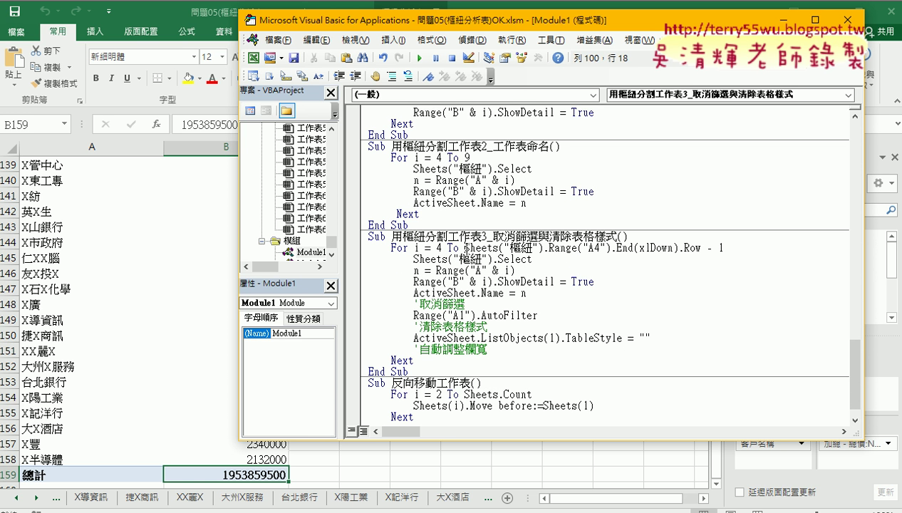
# - Try 9 as the loop bound, undo back to End(xlDown).Row - 1, and return to Excel
pyautogui.moveTo(463, 248); pyautogui.dragTo(724, 247)
pyautogui.write('9')
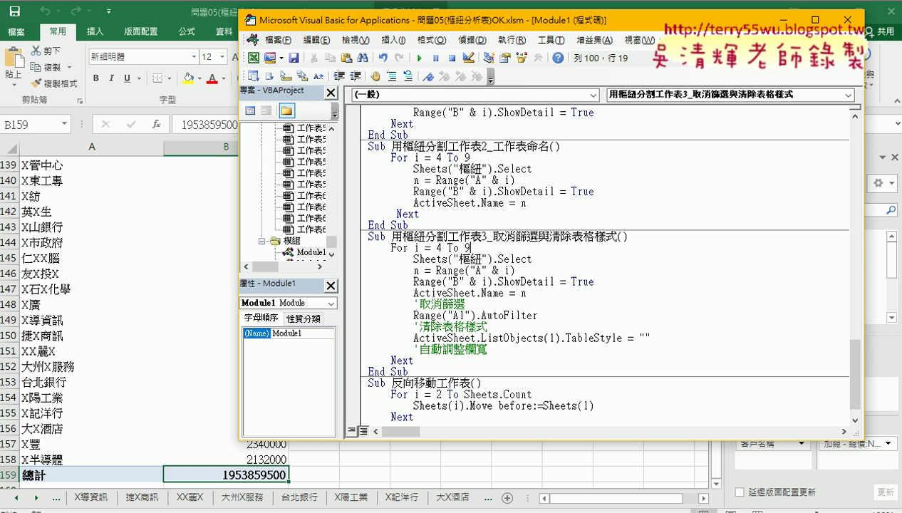
pyautogui.hotkey('ctrl', 'z')
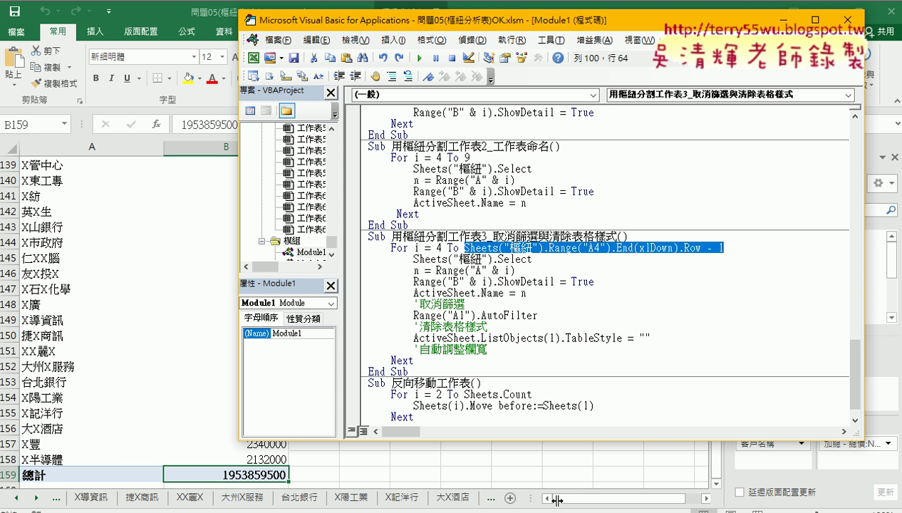
pyautogui.moveTo(557, 500); pyautogui.dragTo(601, 500)
pyautogui.click(525, 292)
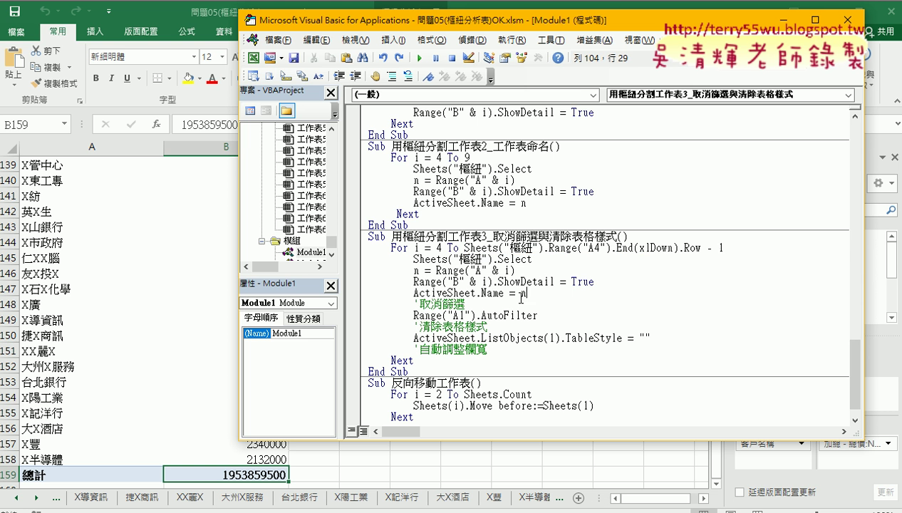
pyautogui.scroll(10, 532, 274)
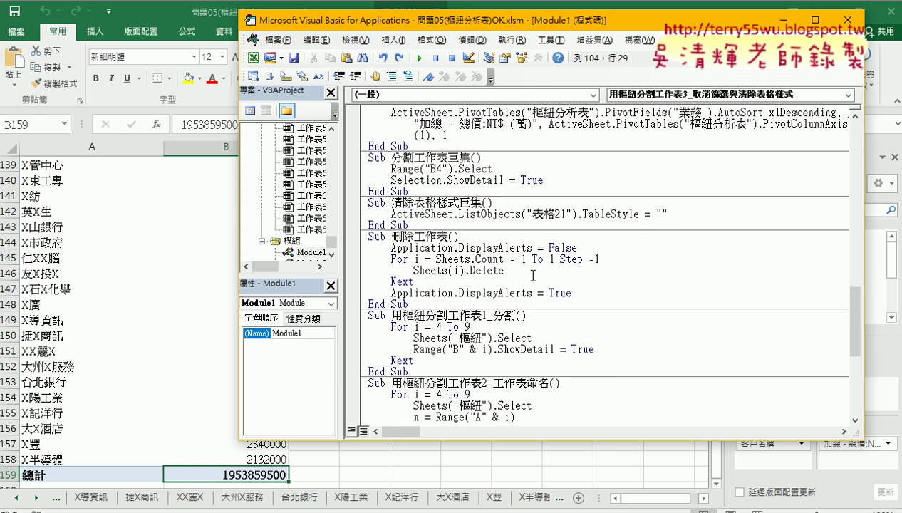
pyautogui.click(98, 383)
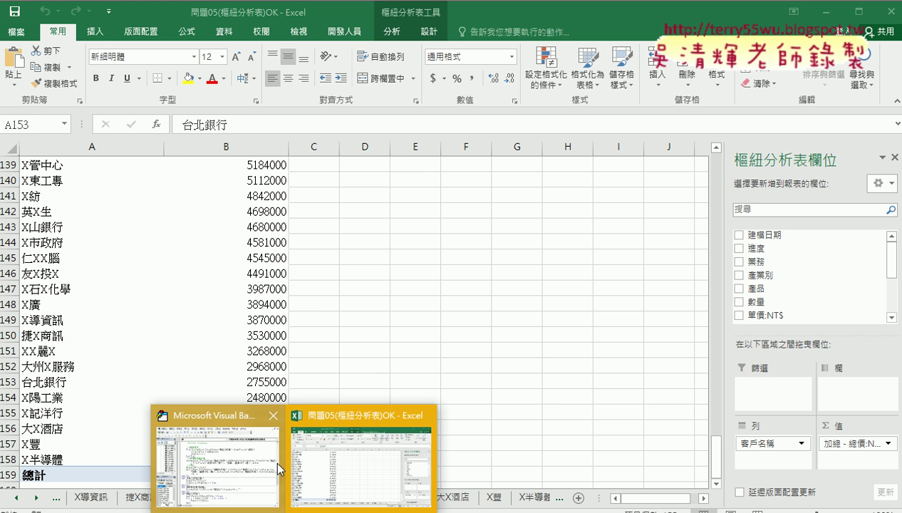
# - Run Sub 樞紐分析表產品 from the VBA editor to build the per-product sheets
pyautogui.click(224, 464)
pyautogui.scroll(5, 536, 284)
pyautogui.scroll(3, 535, 284)
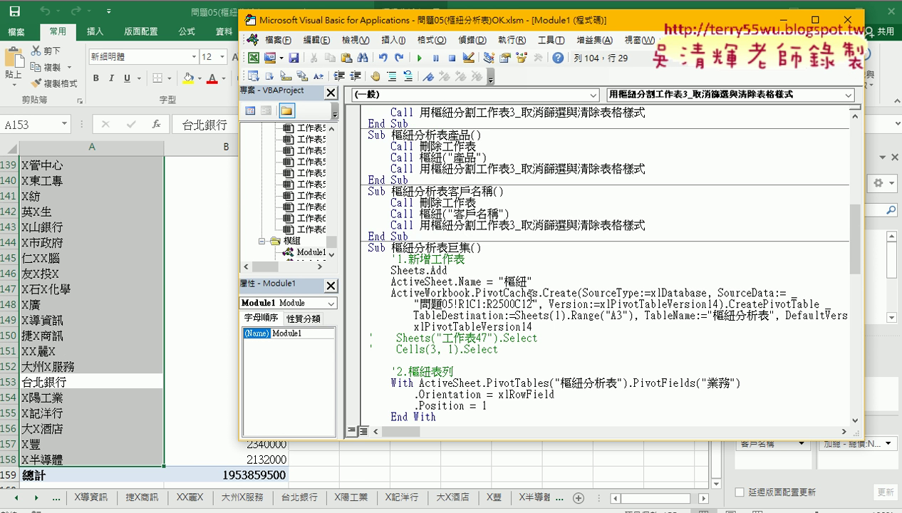
pyautogui.click(481, 191)
pyautogui.click(418, 57)
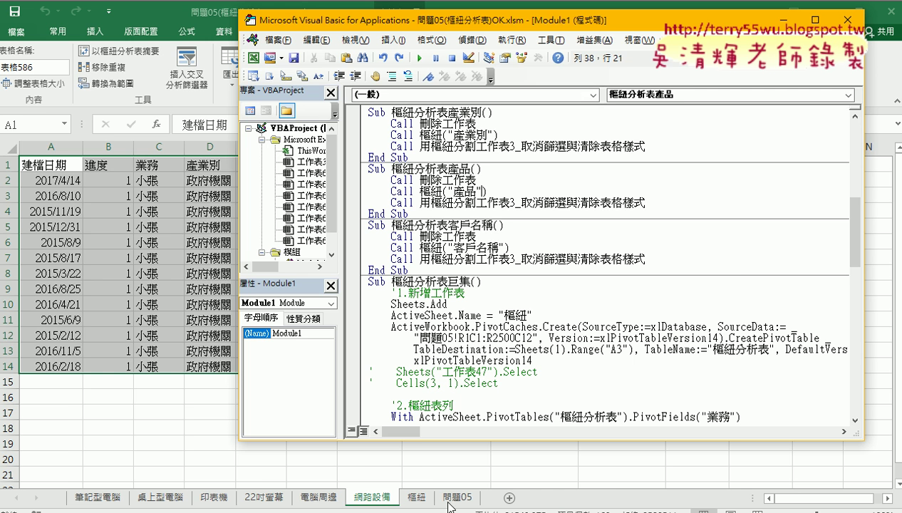
pyautogui.click(421, 501)
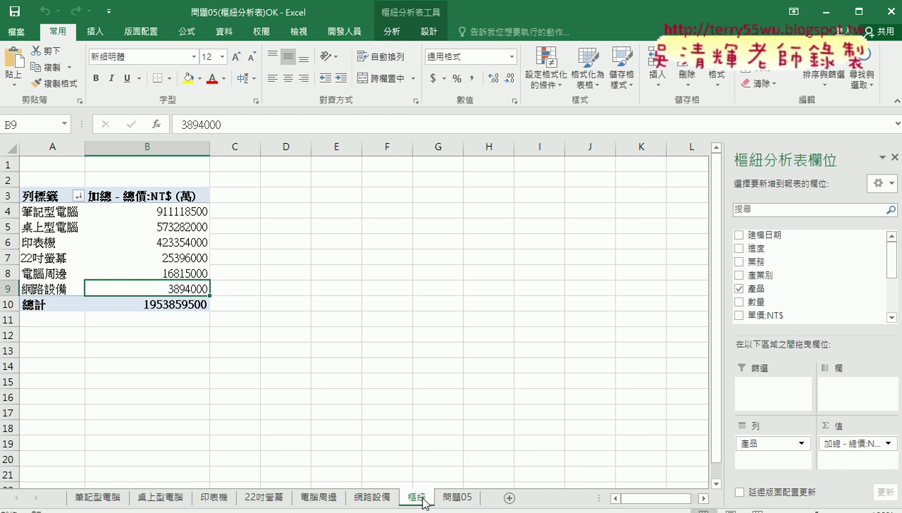
pyautogui.click(186, 212)
pyautogui.hotkey('ctrl', 'Down')
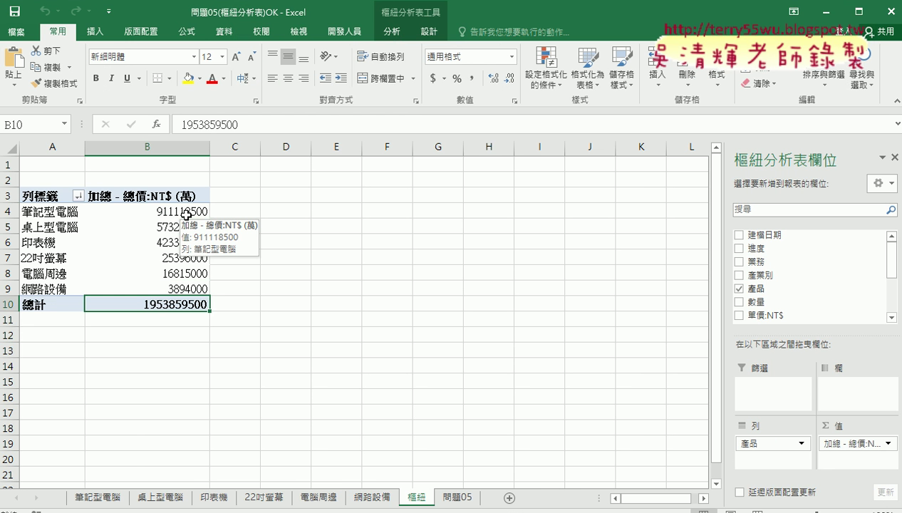
pyautogui.click(61, 214)
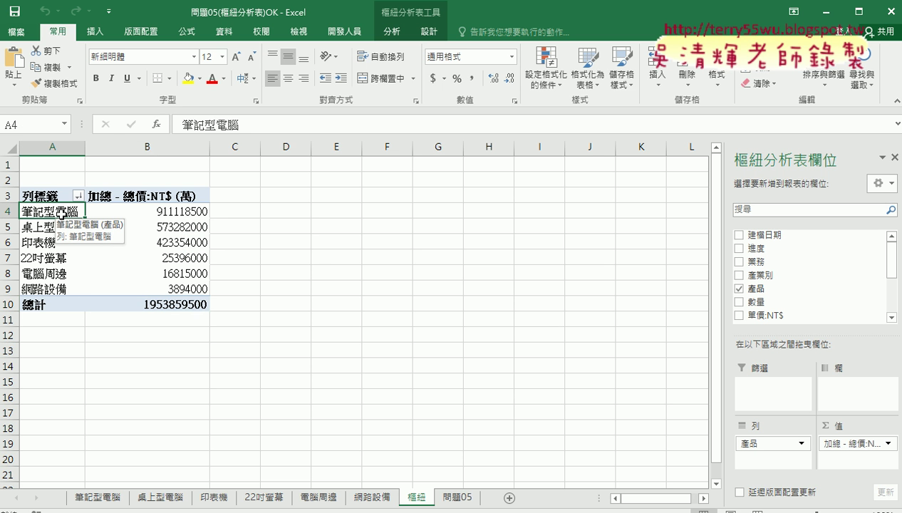
pyautogui.hotkey('ctrl', 'Down')
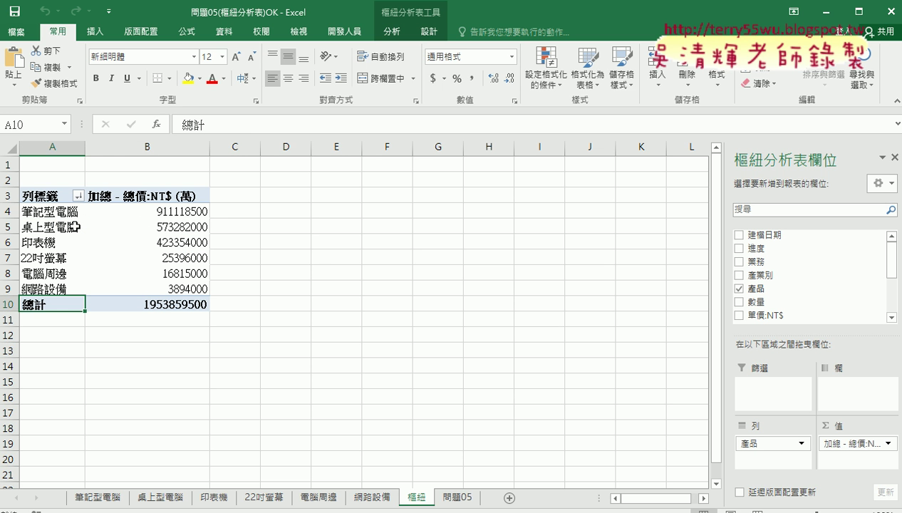
pyautogui.click(39, 215)
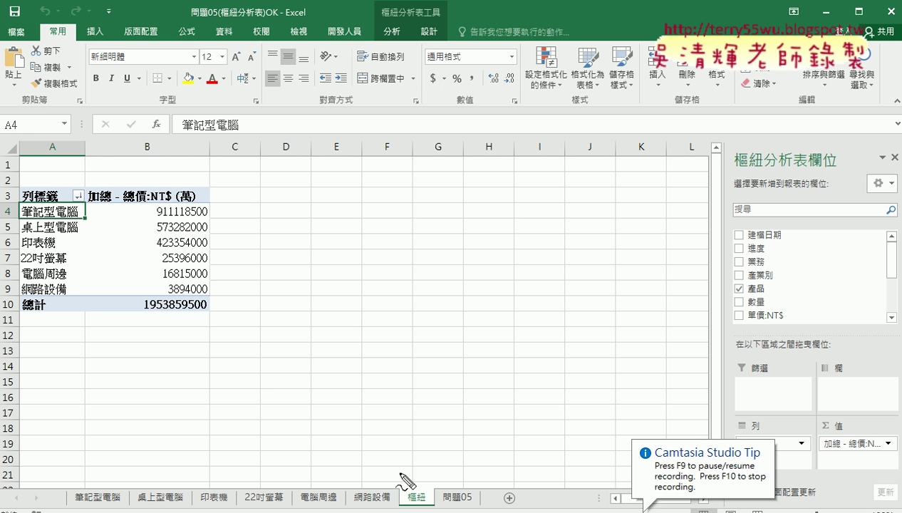
pyautogui.moveTo(412, 477); pyautogui.dragTo(417, 479)
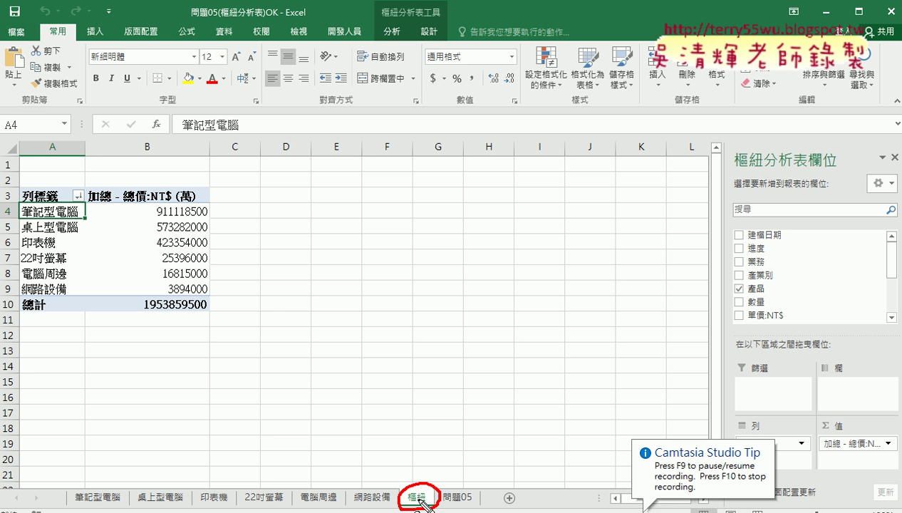
pyautogui.moveTo(317, 385); pyautogui.dragTo(410, 485)
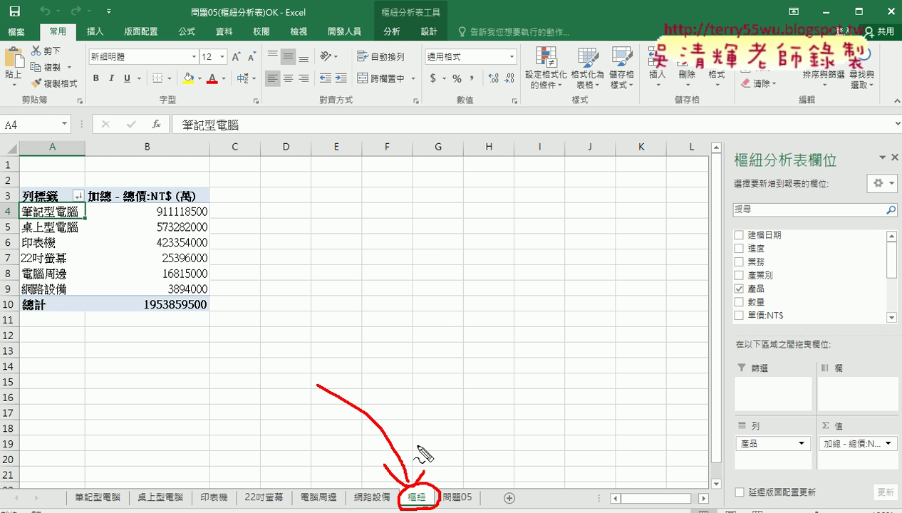
pyautogui.press('Escape')
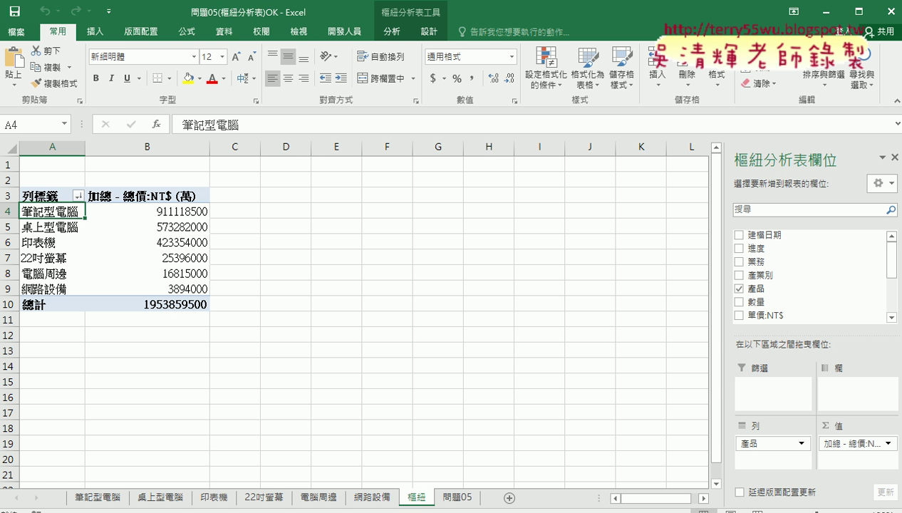
# - Scroll to the split macro in the VBA editor and clear its For loop's end value
pyautogui.click(260, 473)
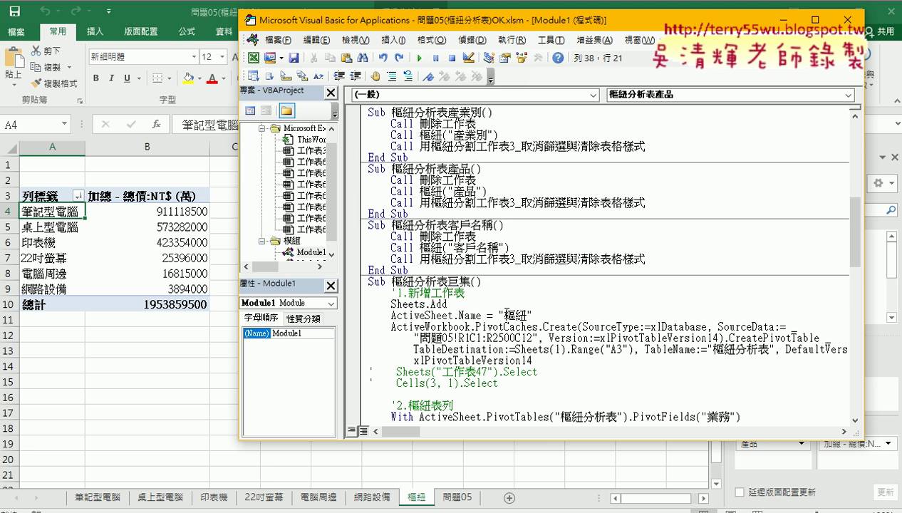
pyautogui.scroll(-3, 506, 313)
pyautogui.scroll(-3, 506, 314)
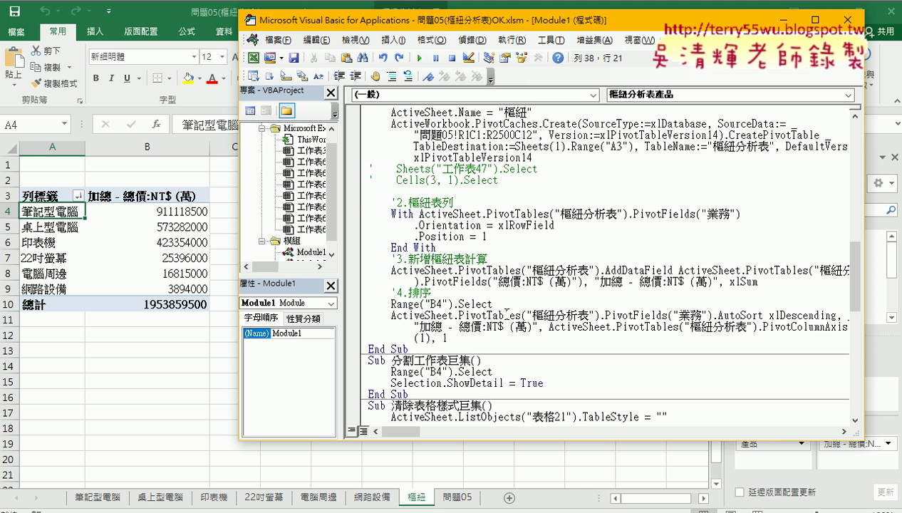
pyautogui.scroll(-3, 505, 310)
pyautogui.scroll(-3, 506, 311)
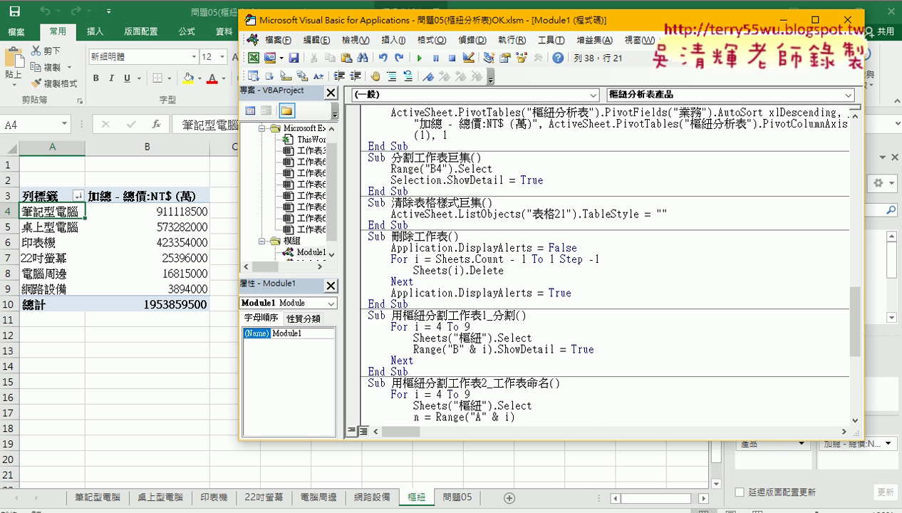
pyautogui.scroll(-6, 506, 314)
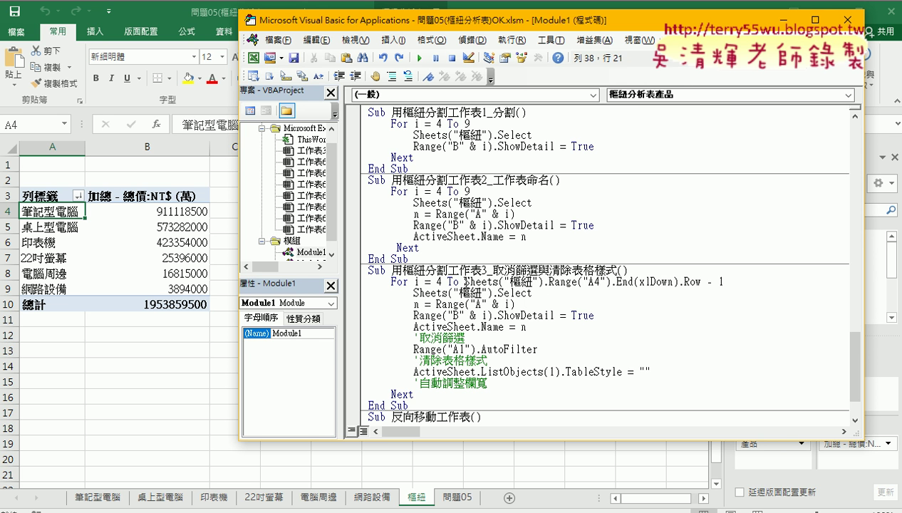
pyautogui.moveTo(463, 281); pyautogui.dragTo(738, 283)
pyautogui.write('9')
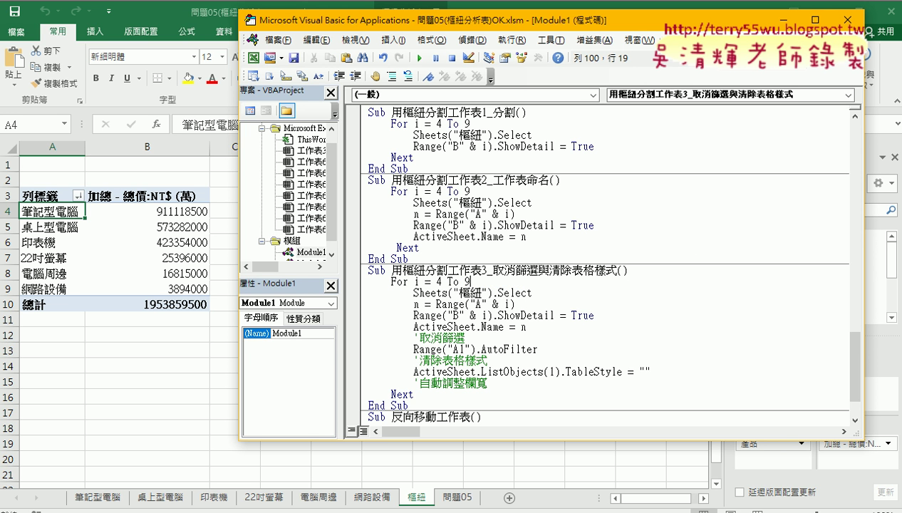
pyautogui.press('BackSpace')
pyautogui.write('shee')
pyautogui.write('t')
pyautogui.press('BackSpace')
pyautogui.press('BackSpace')
pyautogui.press('BackSpace')
pyautogui.press('BackSpace')
pyautogui.press('BackSpace')
# - Type Range("A4").End(xlDown).Row as the new loop limit
pyautogui.write('ra')
pyautogui.write('nge')
pyautogui.press('Left')
pyautogui.press('Right')
pyautogui.write('(')
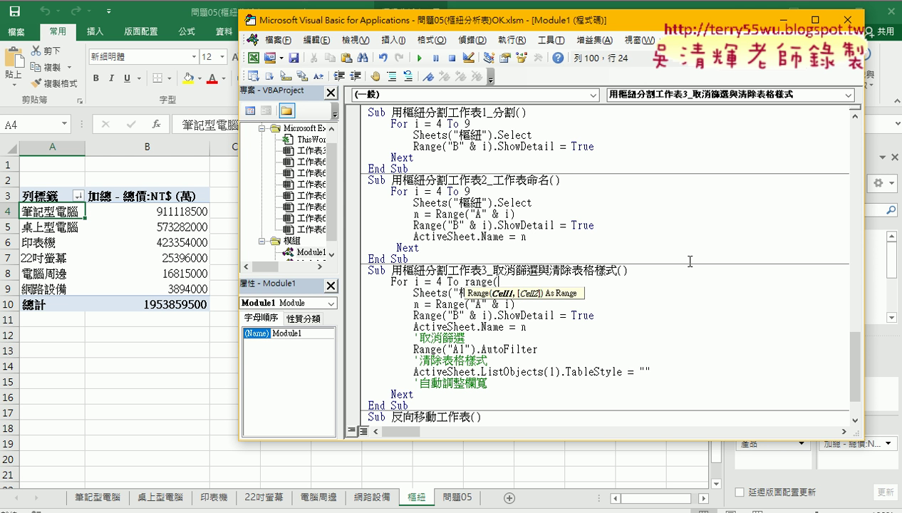
pyautogui.write('"A4')
pyautogui.write('").')
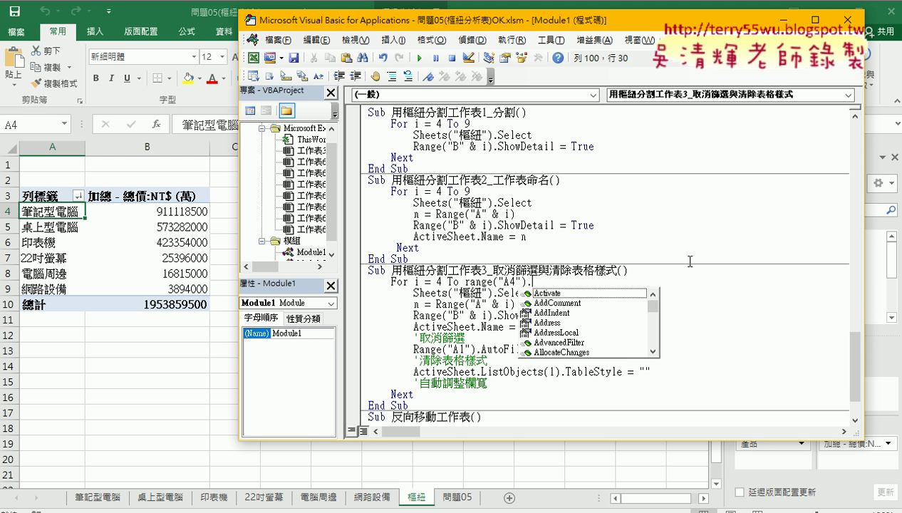
pyautogui.write('E')
pyautogui.press('Down')
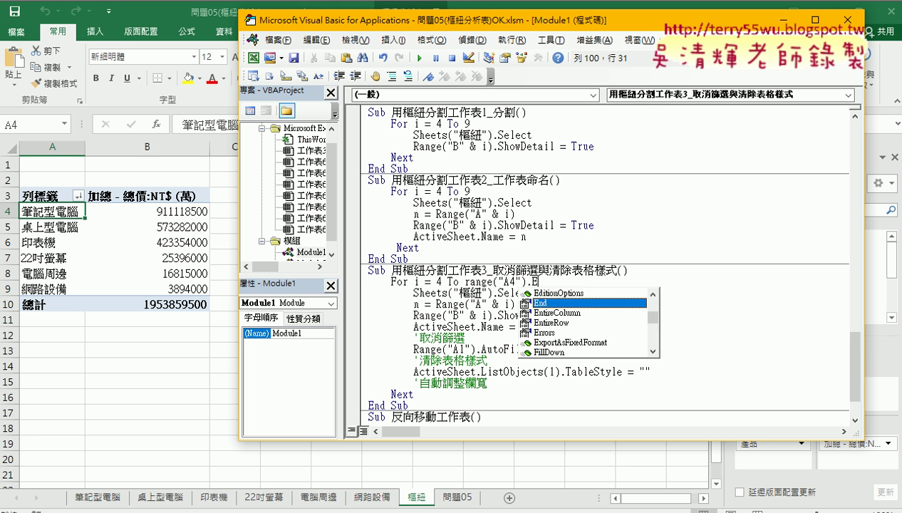
pyautogui.press('Tab')
pyautogui.write('(')
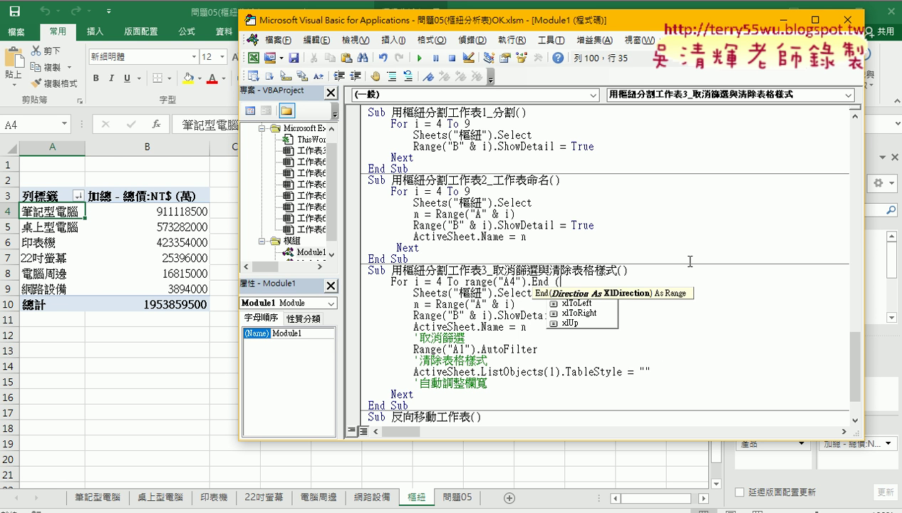
pyautogui.write('x')
pyautogui.press('space')
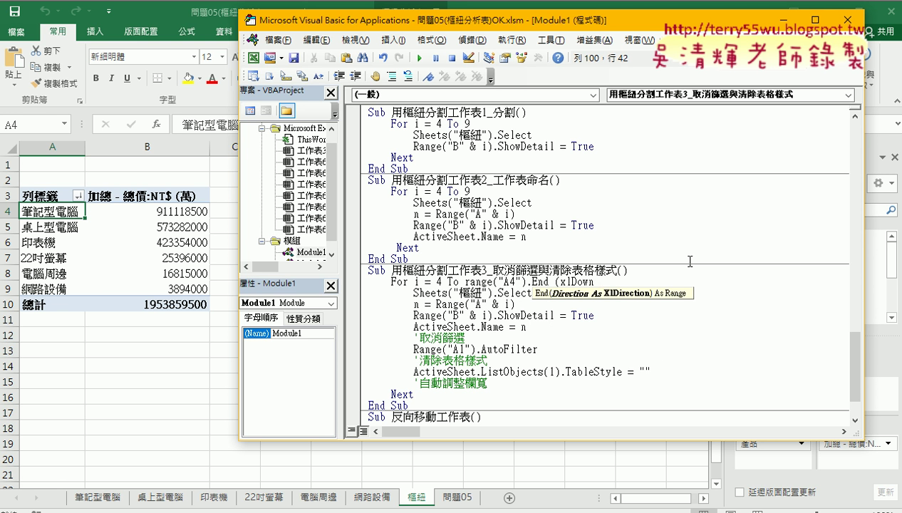
pyautogui.write(').')
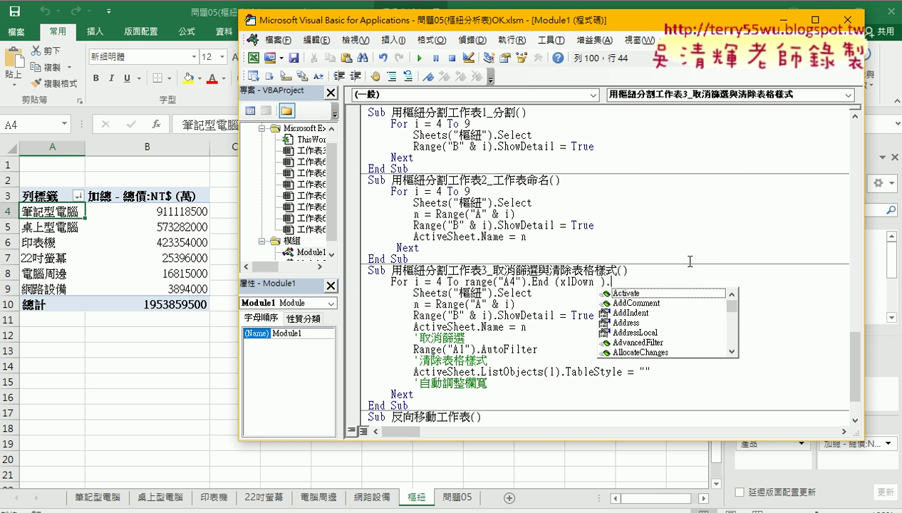
pyautogui.write('row')
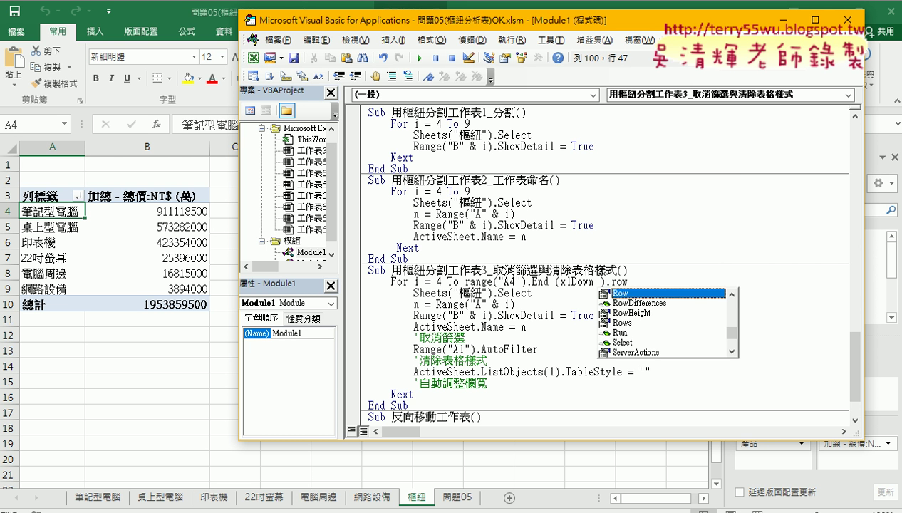
pyautogui.press('Tab')
pyautogui.click(569, 332)
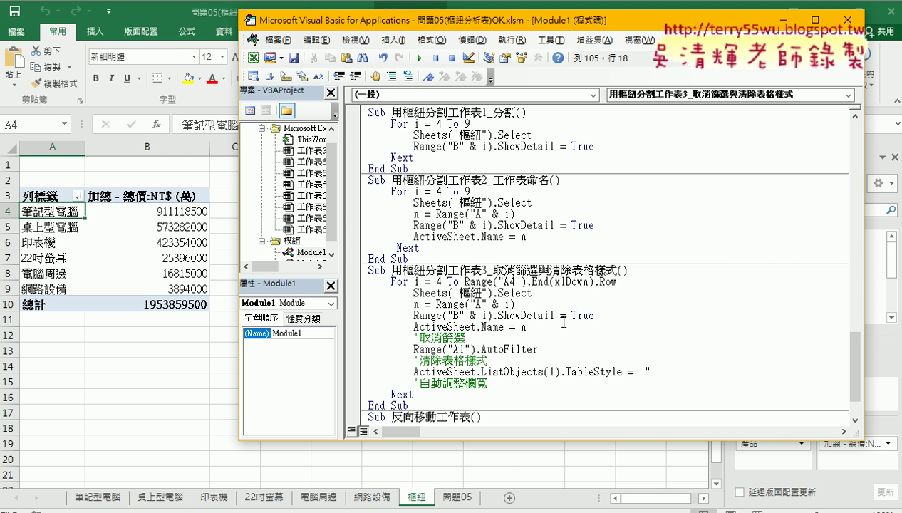
# - Copy Sheets("樞紐"). in front of Range, then return to Excel's 問題05 sheet
pyautogui.click(463, 281)
pyautogui.moveTo(414, 293); pyautogui.dragTo(497, 293)
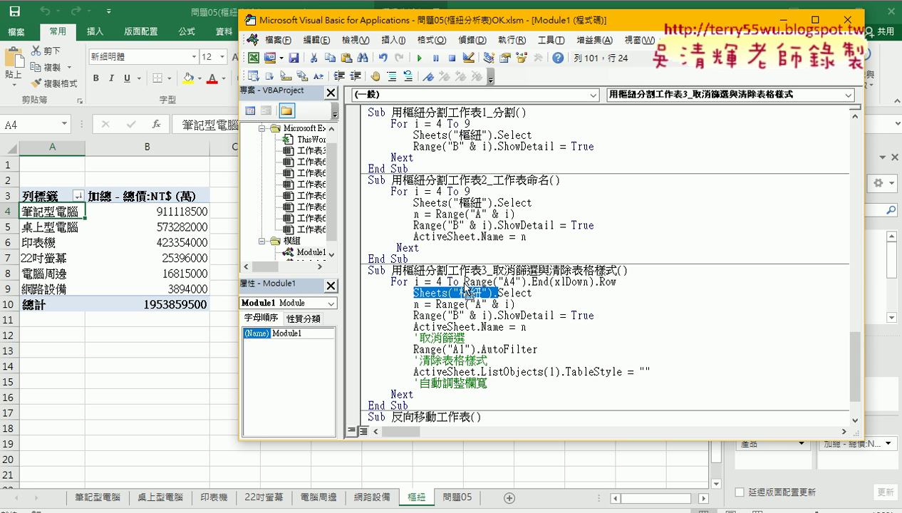
pyautogui.moveTo(470, 294); pyautogui.dragTo(460, 282)
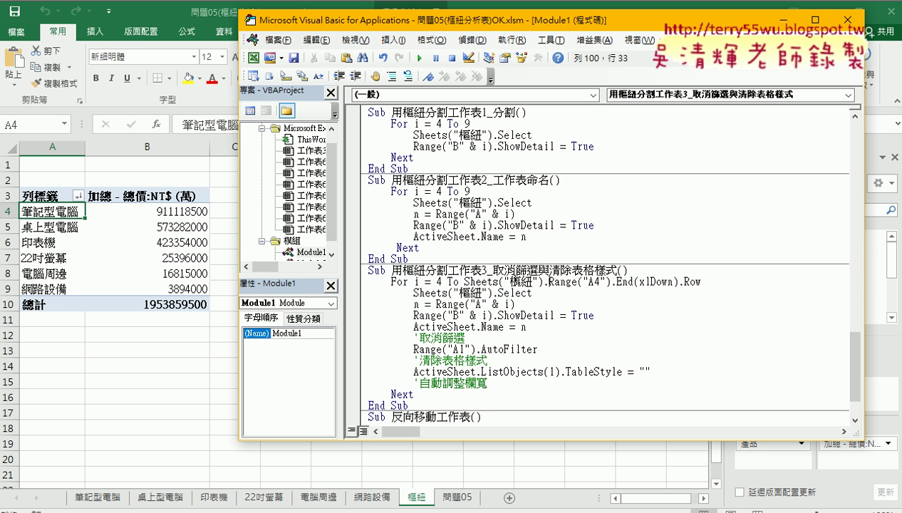
pyautogui.click(547, 282)
pyautogui.moveTo(548, 282); pyautogui.dragTo(465, 282)
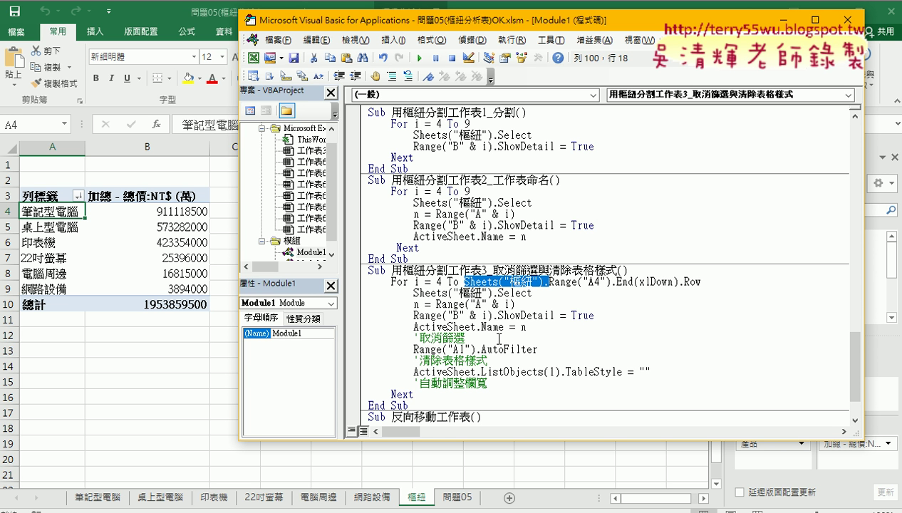
pyautogui.keyDown('shift'); pyautogui.click(706, 283); pyautogui.keyUp('shift')
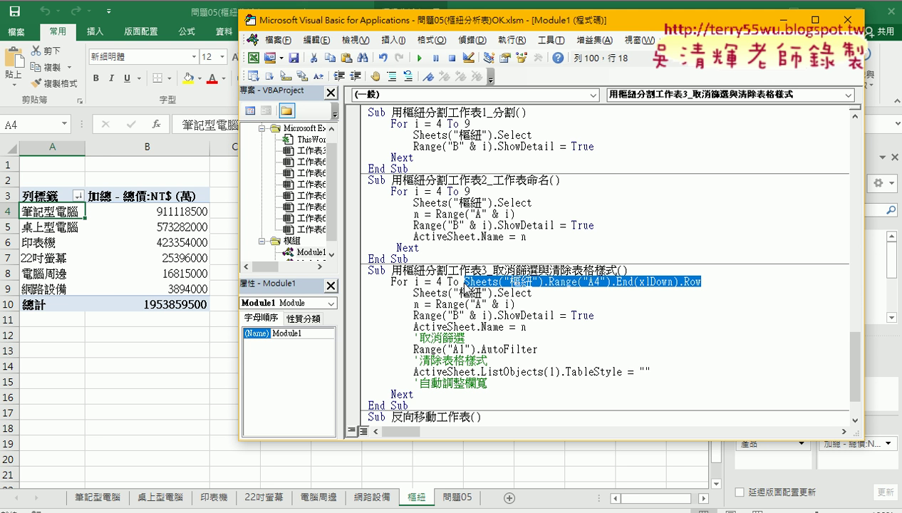
pyautogui.click(474, 496)
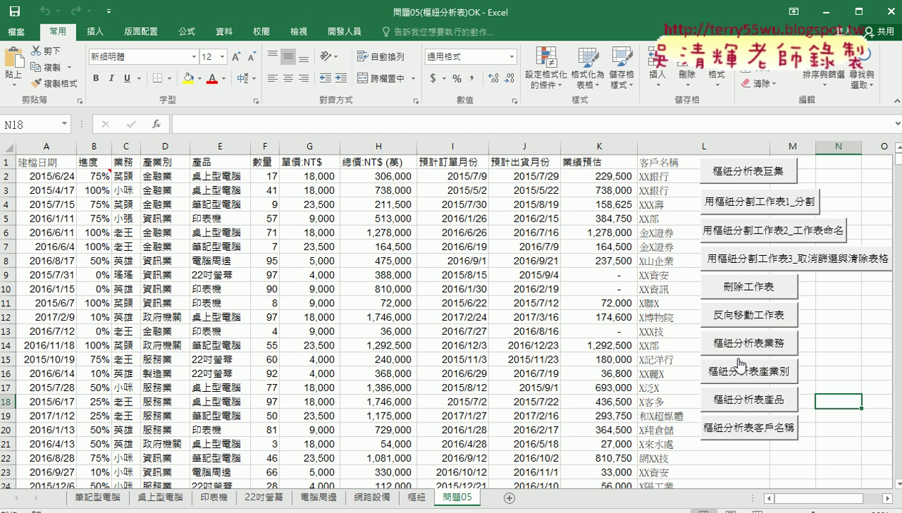
# - Append -1 to the loop limit in the VBA editor, then show the 樞紐 pivot sheet
pyautogui.click(840, 352)
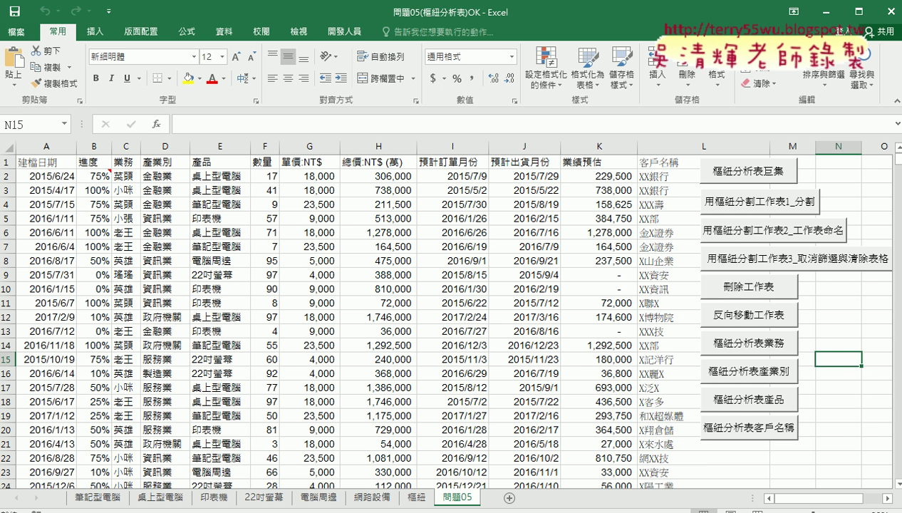
pyautogui.moveTo(292, 511)
pyautogui.click(282, 471)
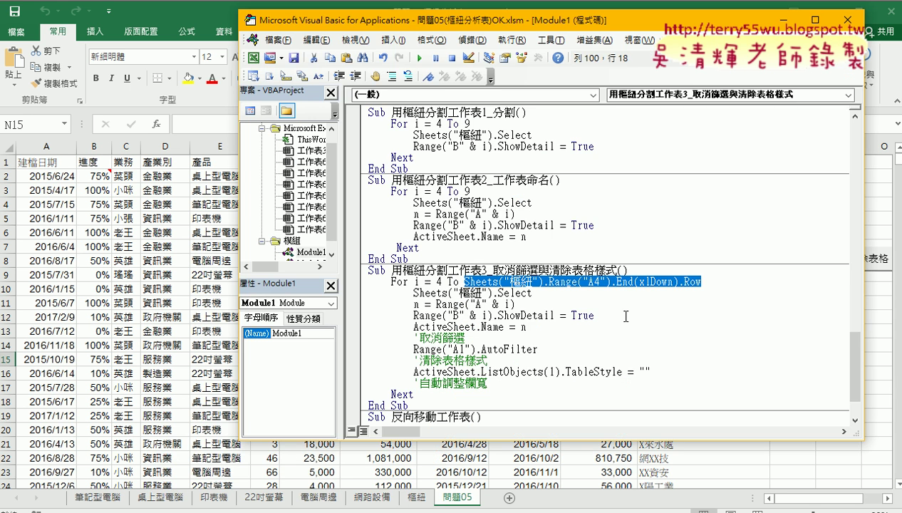
pyautogui.click(695, 283)
pyautogui.write('-1')
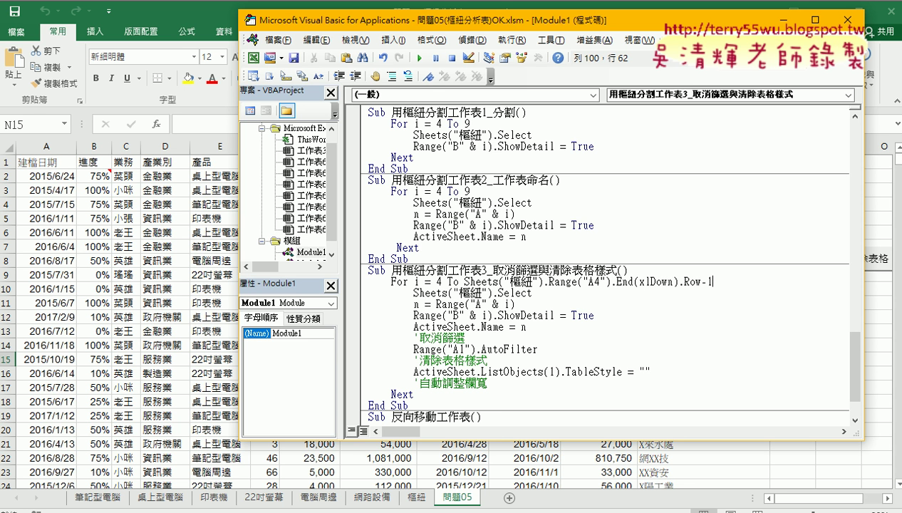
pyautogui.click(410, 495)
pyautogui.click(265, 363)
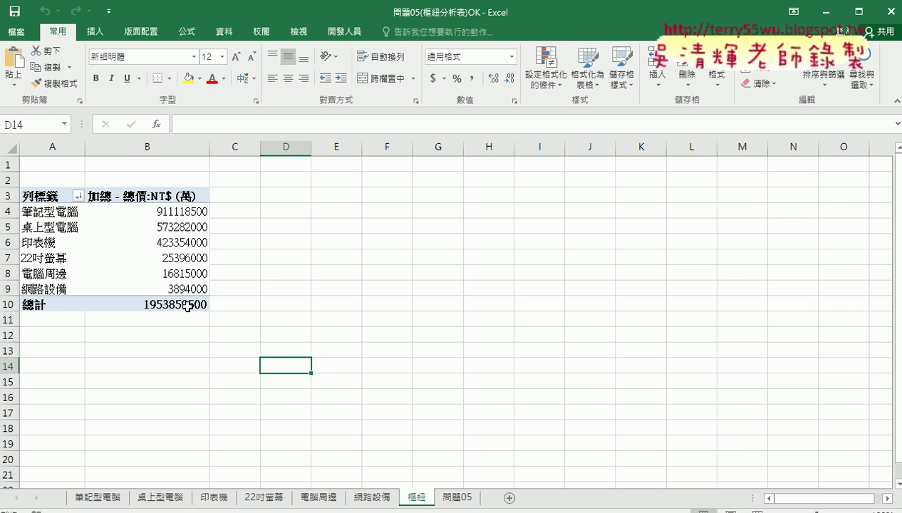
# - Drill into the B10 grand total to view its detail, then delete the 工作表610 sheet
pyautogui.moveTo(186, 304)
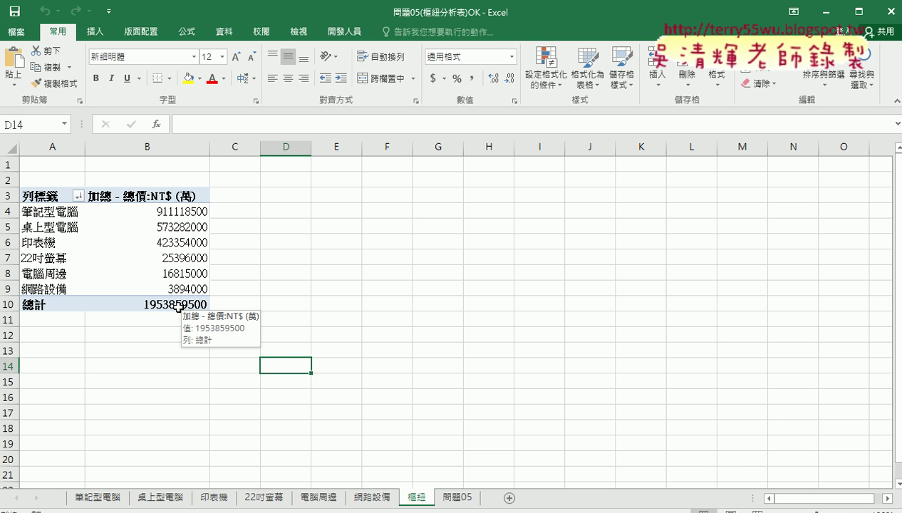
pyautogui.click(189, 306)
pyautogui.doubleClick(190, 305)
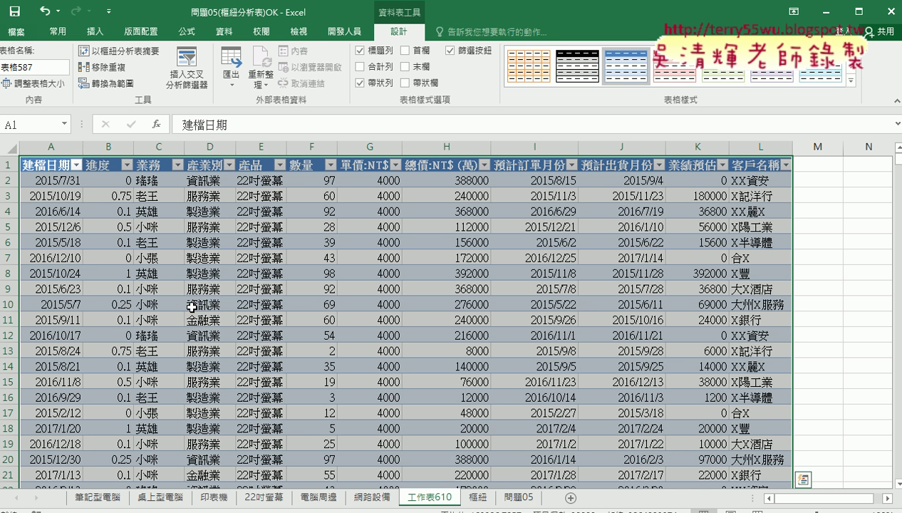
pyautogui.rightClick(436, 498)
pyautogui.click(445, 344)
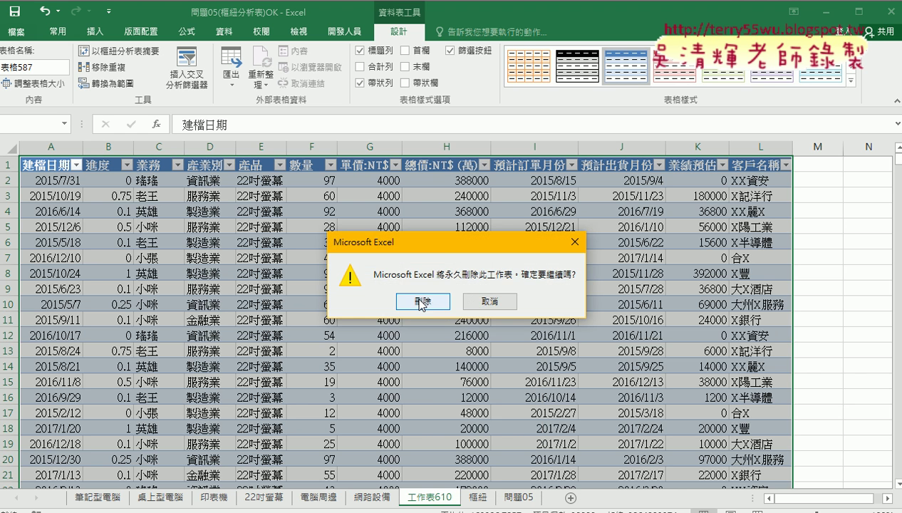
pyautogui.click(421, 303)
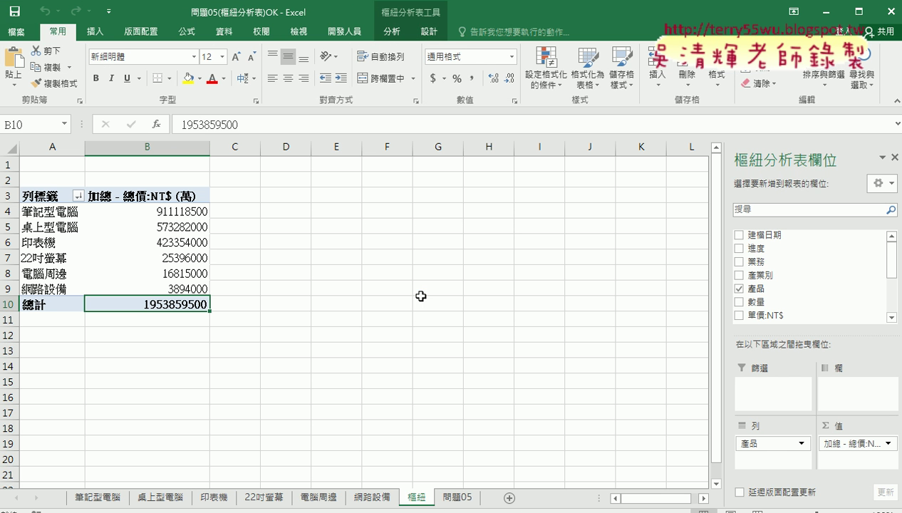
# - Select the 總計 label in A10, then return to the 問題05 worksheet
pyautogui.click(53, 308)
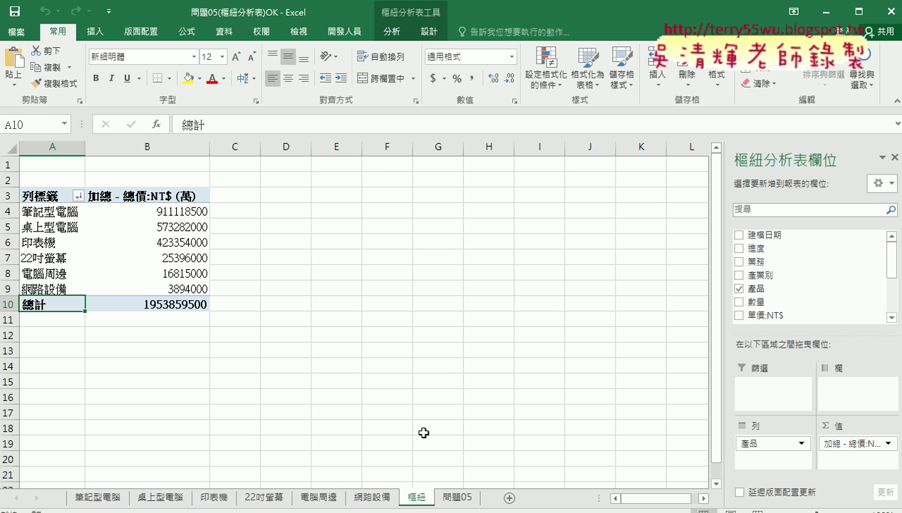
pyautogui.moveTo(293, 511)
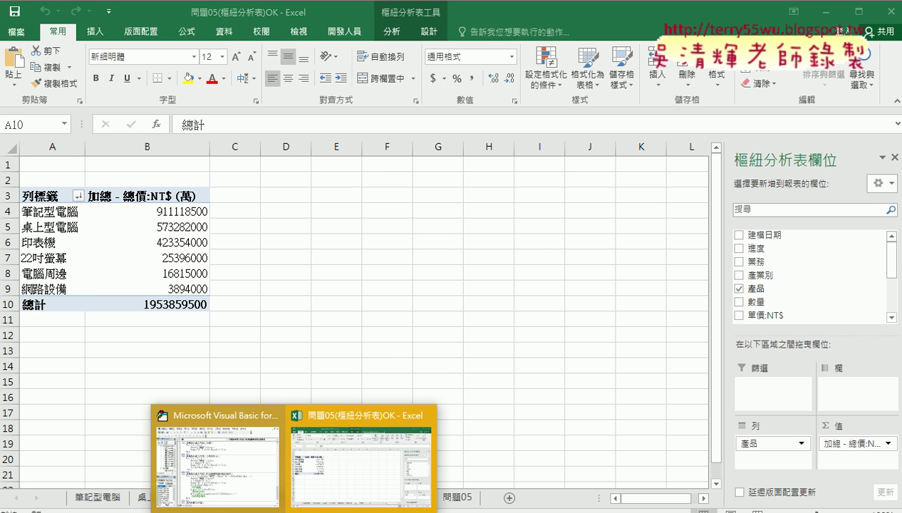
pyautogui.click(235, 462)
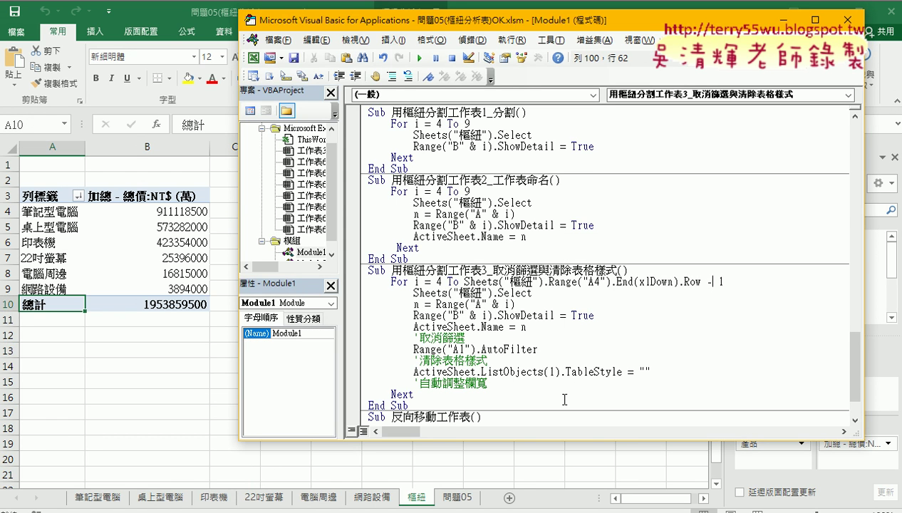
pyautogui.click(460, 497)
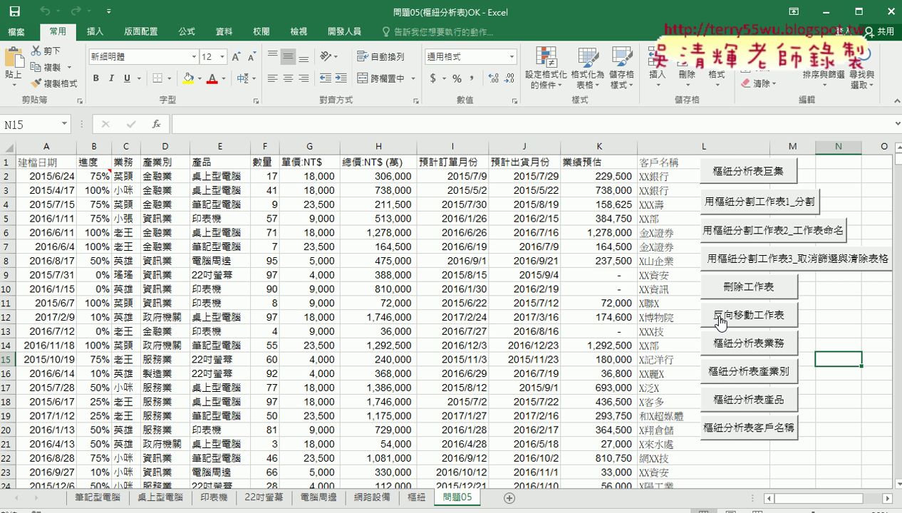
# - Run the 樞紐分析表業務 macro to create one sheet per salesperson, annotating the result
pyautogui.click(755, 344)
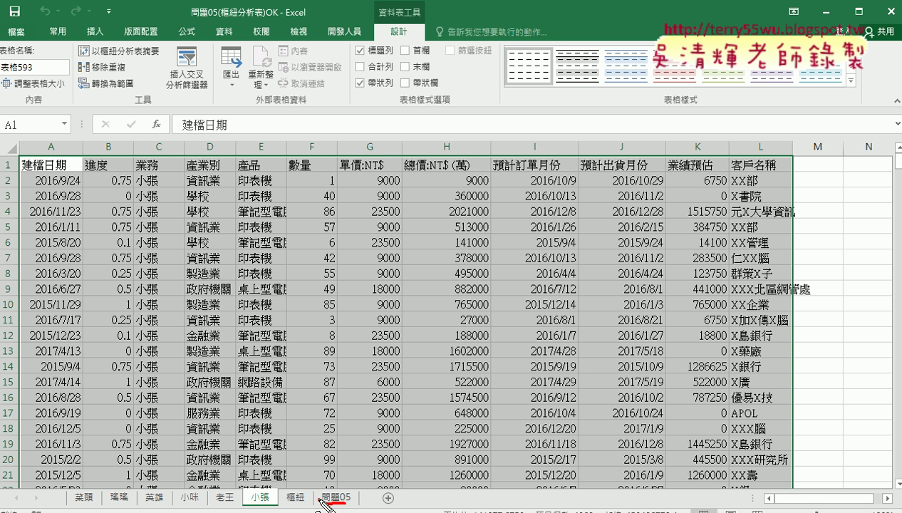
pyautogui.moveTo(356, 490); pyautogui.dragTo(354, 504)
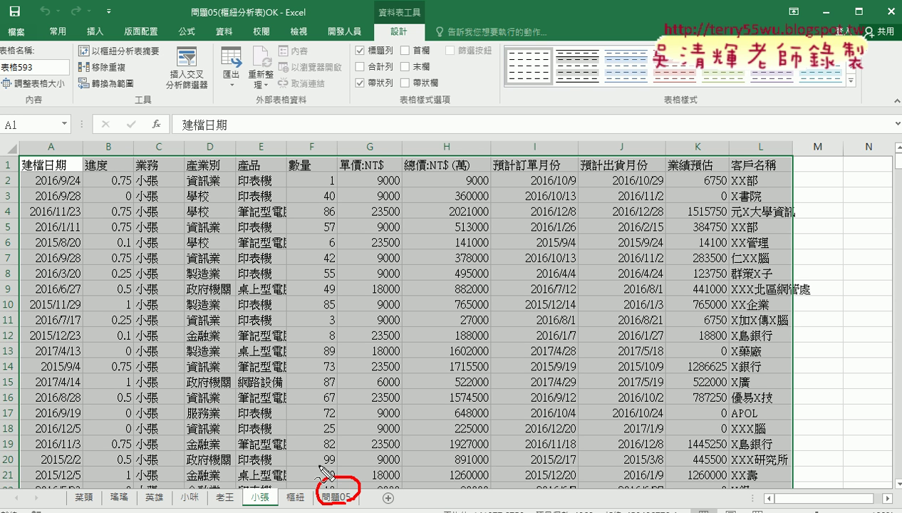
pyautogui.moveTo(346, 475)
pyautogui.mouseDown()
pyautogui.moveTo(189, 472)
pyautogui.moveTo(231, 483)
pyautogui.mouseUp()
pyautogui.moveTo(71, 444)
pyautogui.mouseDown()
pyautogui.moveTo(199, 443)
pyautogui.moveTo(180, 459)
pyautogui.mouseUp()
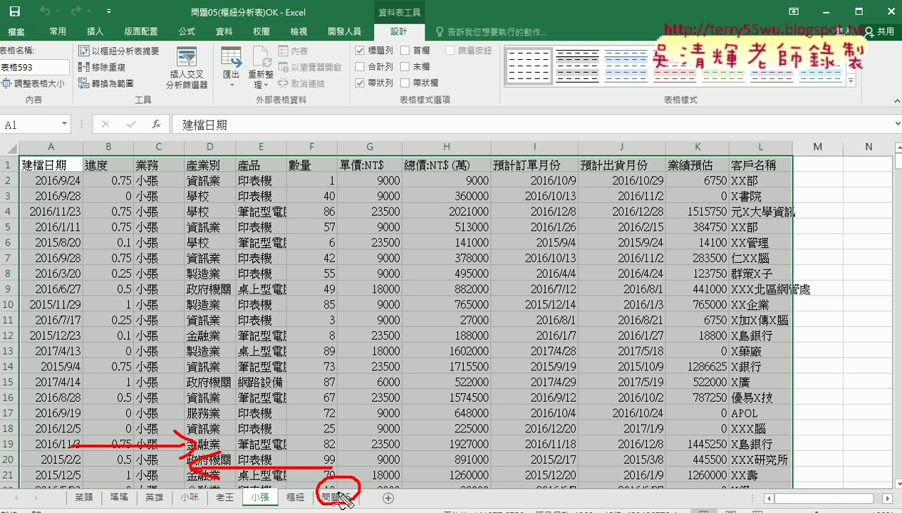
pyautogui.press('Escape')
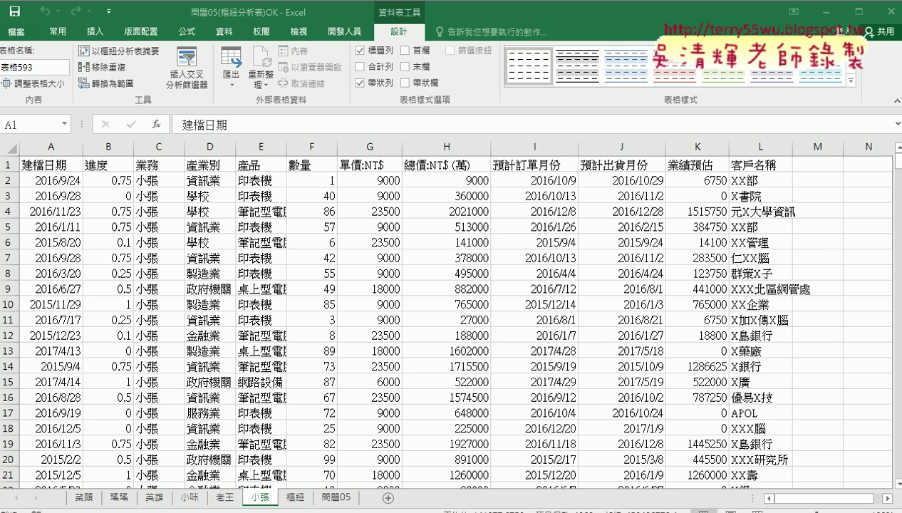
# - Move the 瑤瑤 sheet tab to the first position in the workbook
pyautogui.hotkey('ctrl', 'a')
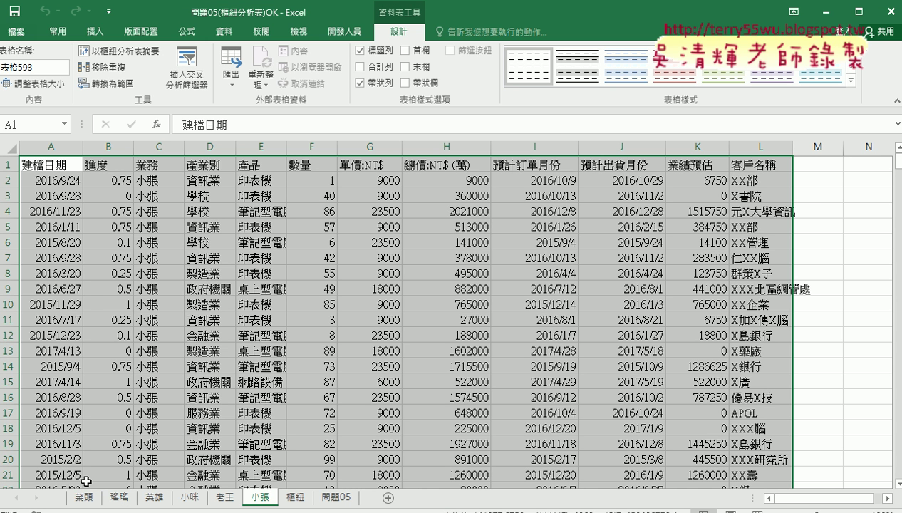
pyautogui.click(113, 496)
pyautogui.moveTo(114, 497); pyautogui.dragTo(65, 497)
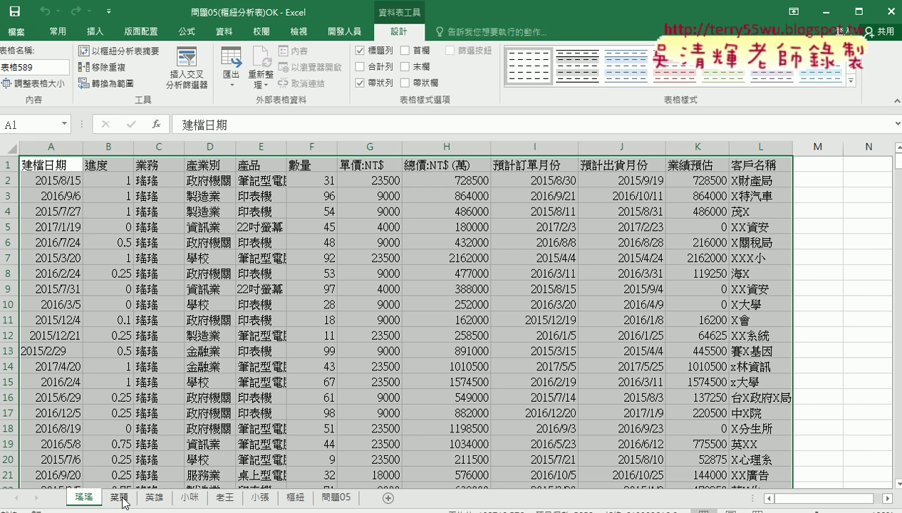
pyautogui.click(292, 512)
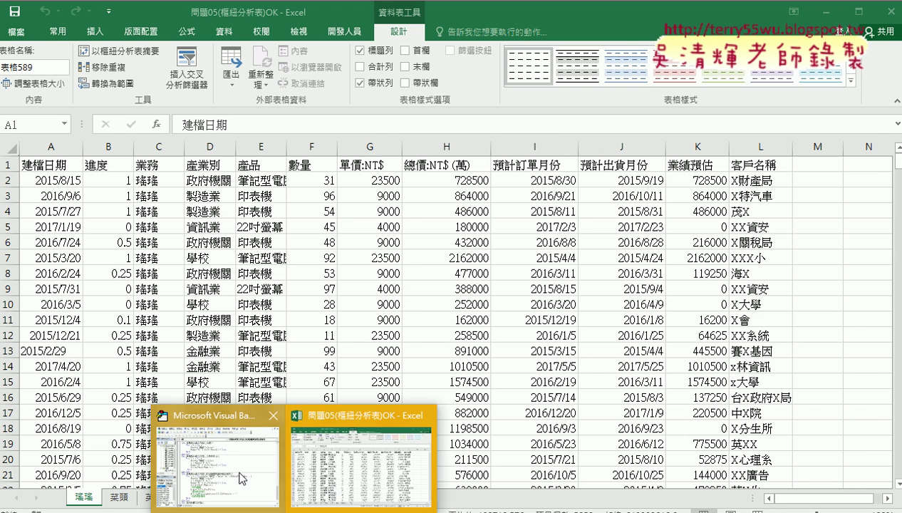
# - Replace the old loop in 反向移動工作表 with Sheets(2).Move before:=Sheets(1)
pyautogui.click(242, 478)
pyautogui.scroll(-2, 511, 318)
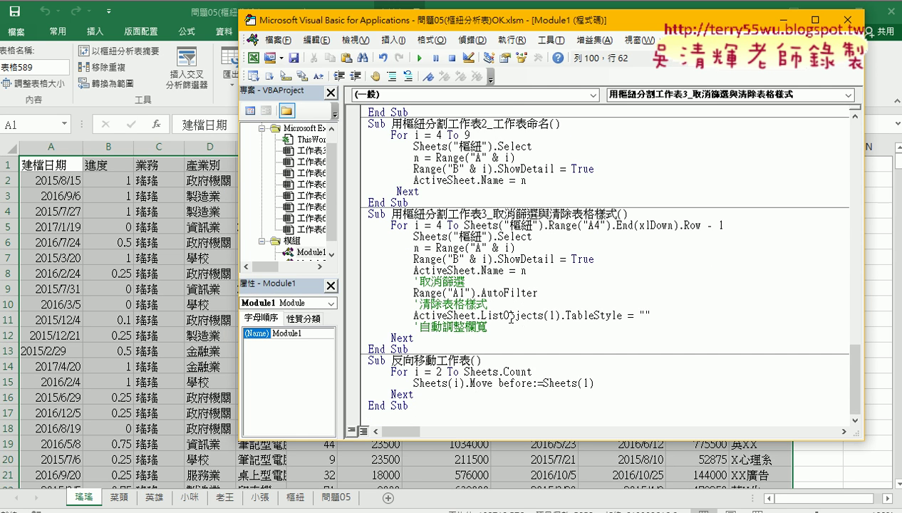
pyautogui.moveTo(414, 394); pyautogui.dragTo(368, 371)
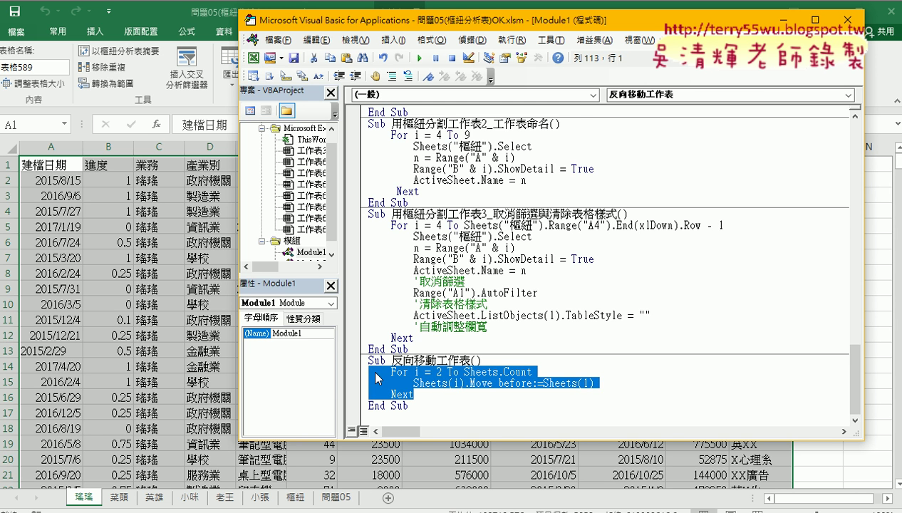
pyautogui.press('Delete')
pyautogui.press('Tab')
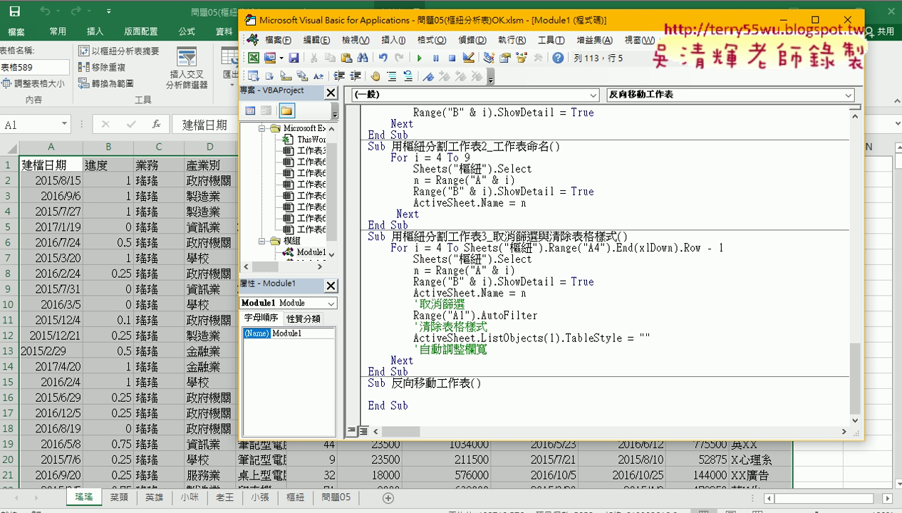
pyautogui.write('sh')
pyautogui.write('eets')
pyautogui.write('(')
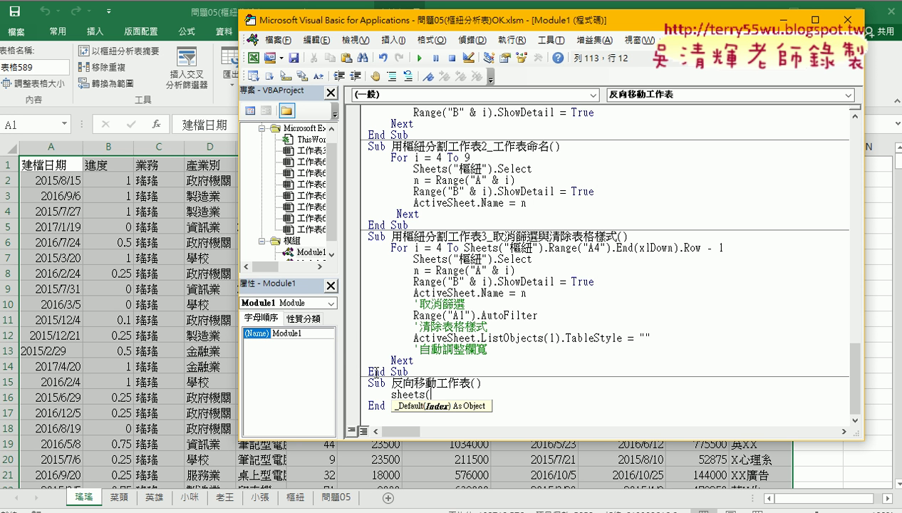
pyautogui.write('2')
pyautogui.write(').m')
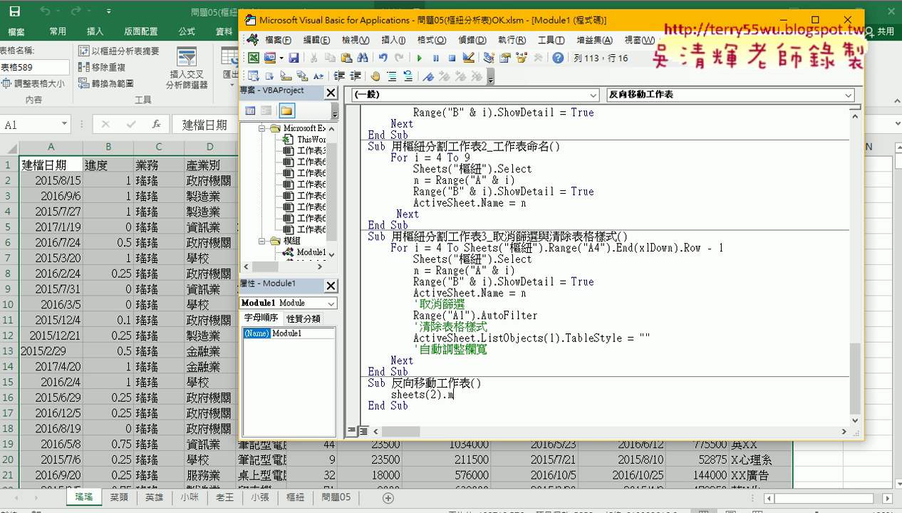
pyautogui.write('ove ')
pyautogui.write('b')
pyautogui.write('efor')
pyautogui.write('e:=')
pyautogui.write('sheets')
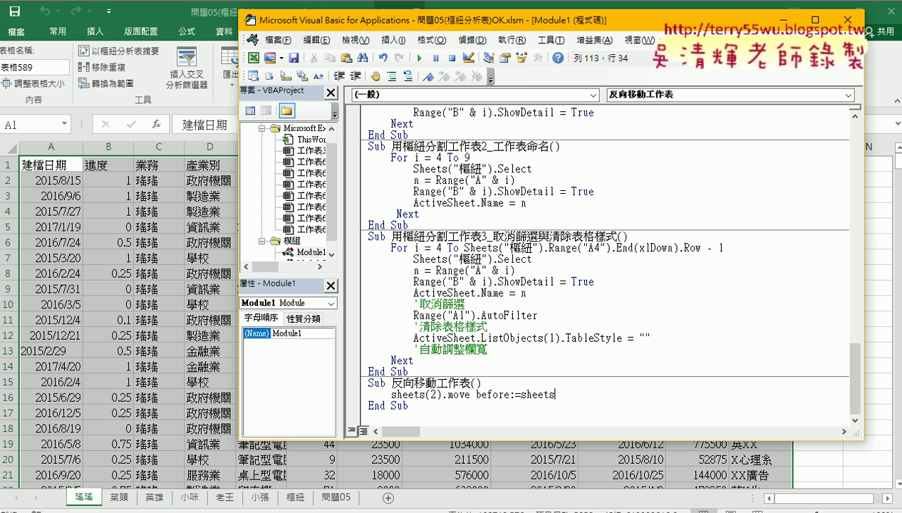
pyautogui.write('(1')
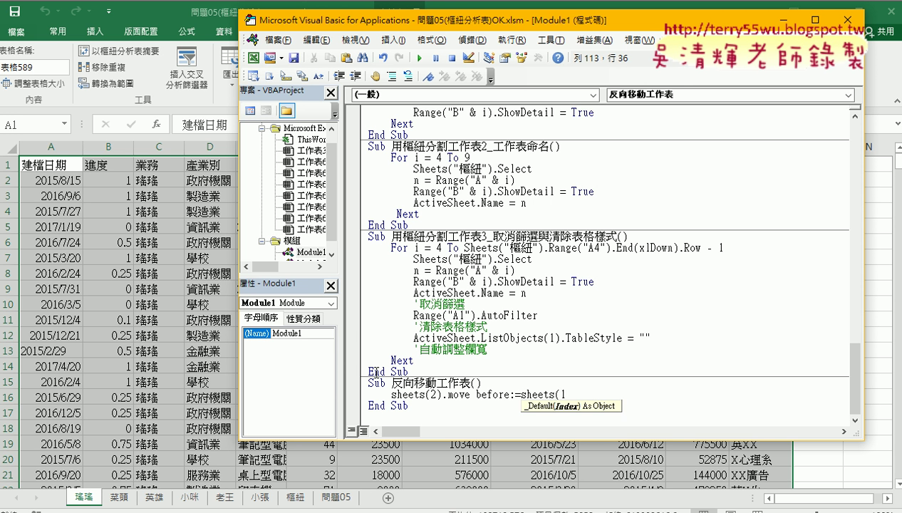
pyautogui.write(')')
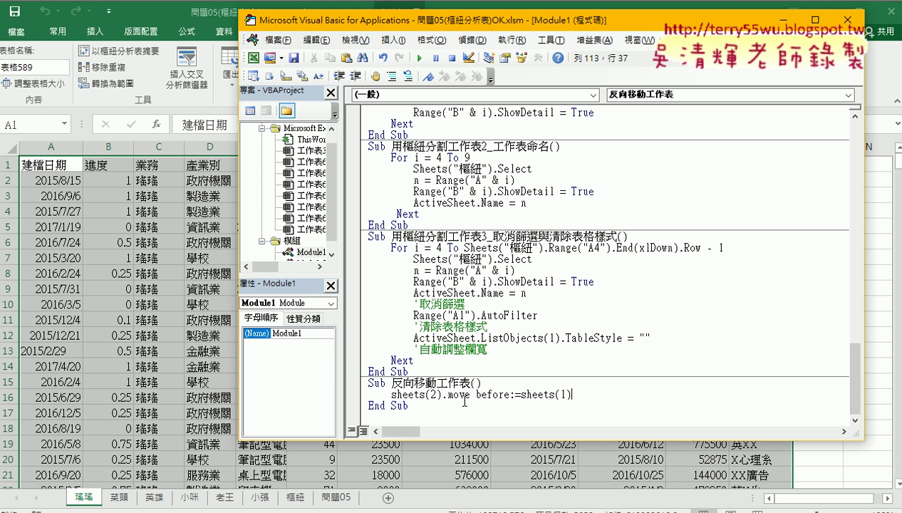
# - Add a 'for i=2 to 8' loop header above the Move line
pyautogui.doubleClick(433, 394)
pyautogui.moveTo(571, 396); pyautogui.dragTo(476, 396)
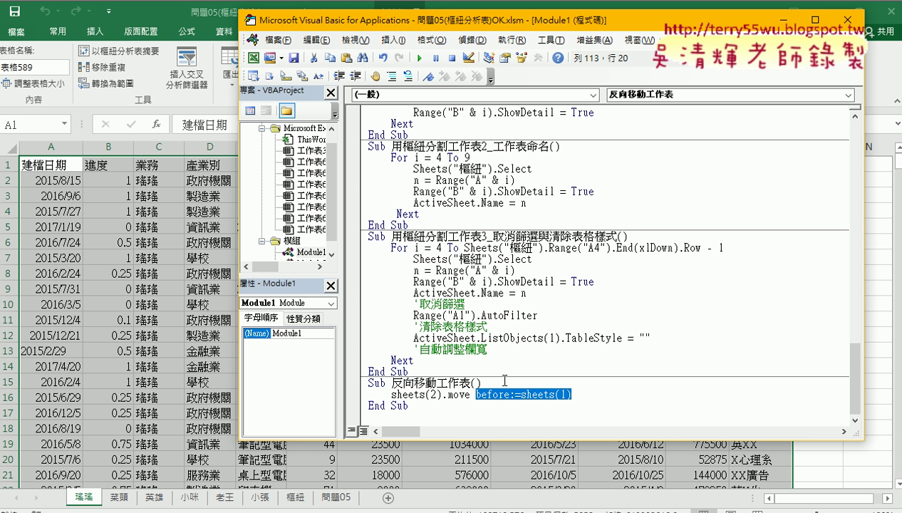
pyautogui.click(504, 382)
pyautogui.press('Return')
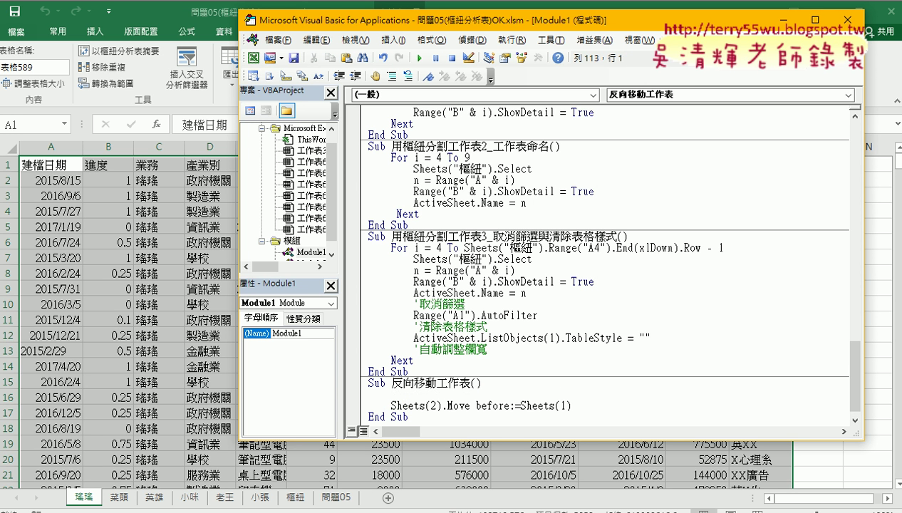
pyautogui.press('Tab')
pyautogui.write('for')
pyautogui.write(' i=')
pyautogui.write('2')
pyautogui.write(' to ')
pyautogui.write('8')
# - Change the loop limit from 8 to Sheets.Count and close the loop with Next
pyautogui.press('BackSpace')
pyautogui.write('shee')
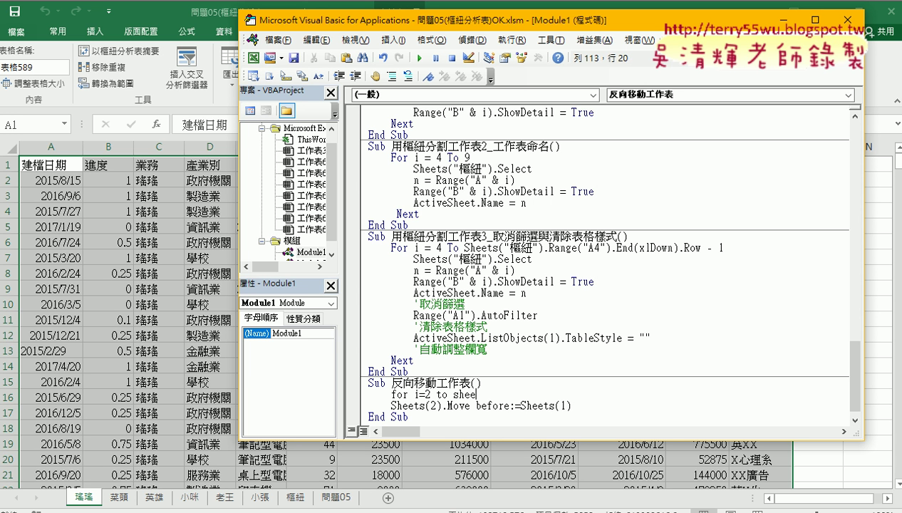
pyautogui.write('ts.')
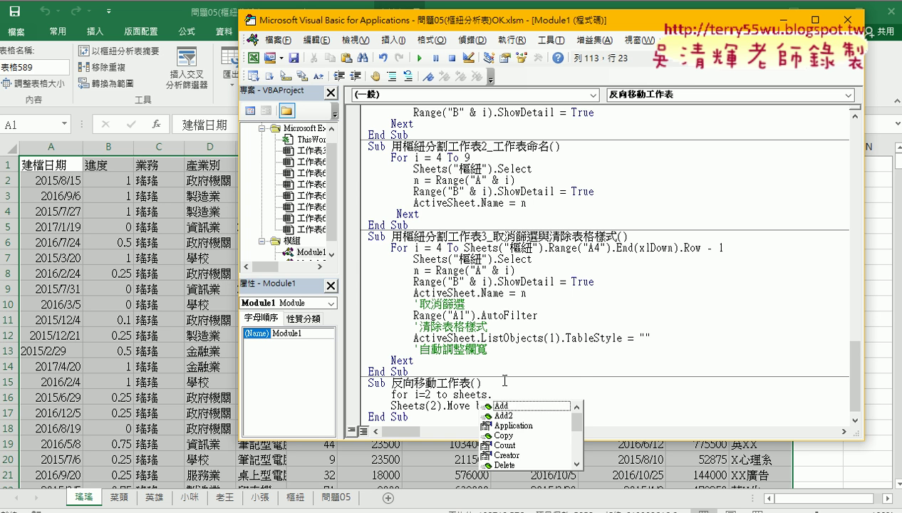
pyautogui.press('Down')
pyautogui.press('Down')
pyautogui.press('Down')
pyautogui.press('Down')
pyautogui.press('Tab')
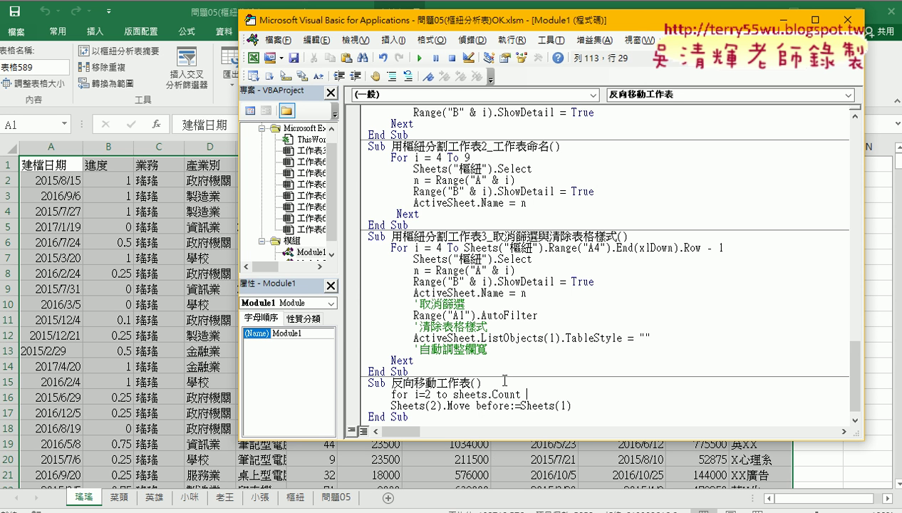
pyautogui.press('Return')
pyautogui.press('Return')
pyautogui.write('nex')
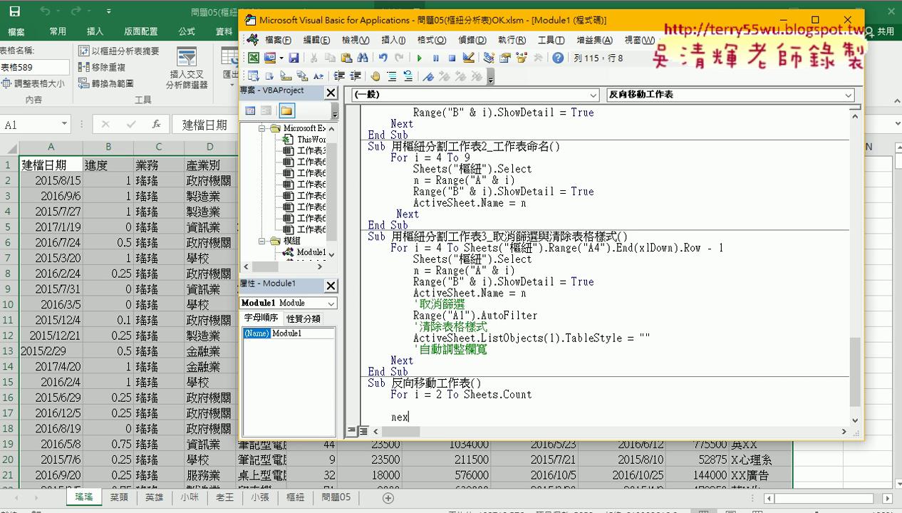
pyautogui.write('t')
# - Move the Move statement inside the loop, indent it, and change Sheets(2) to Sheets(i)
pyautogui.press('Up')
pyautogui.press('Down')
pyautogui.press('End')
pyautogui.press('Return')
pyautogui.write('Sheets(2).Move before:=Sheets(1)')
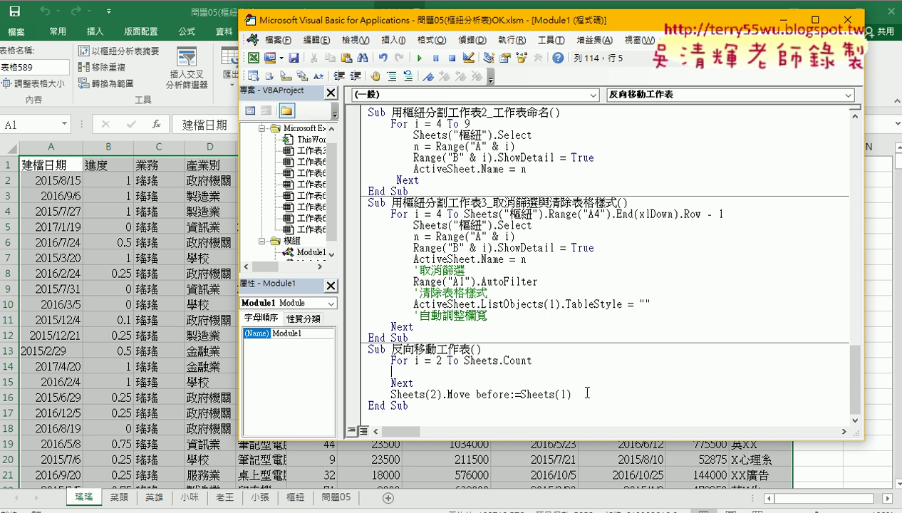
pyautogui.moveTo(571, 393)
pyautogui.mouseDown()
pyautogui.moveTo(407, 394)
pyautogui.moveTo(391, 371)
pyautogui.mouseUp()
pyautogui.click(390, 371)
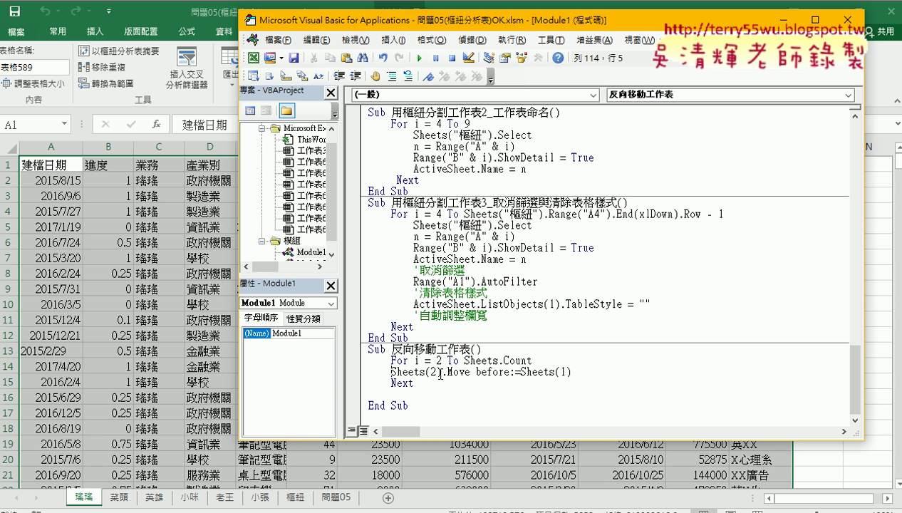
pyautogui.press('Tab')
pyautogui.click(426, 383)
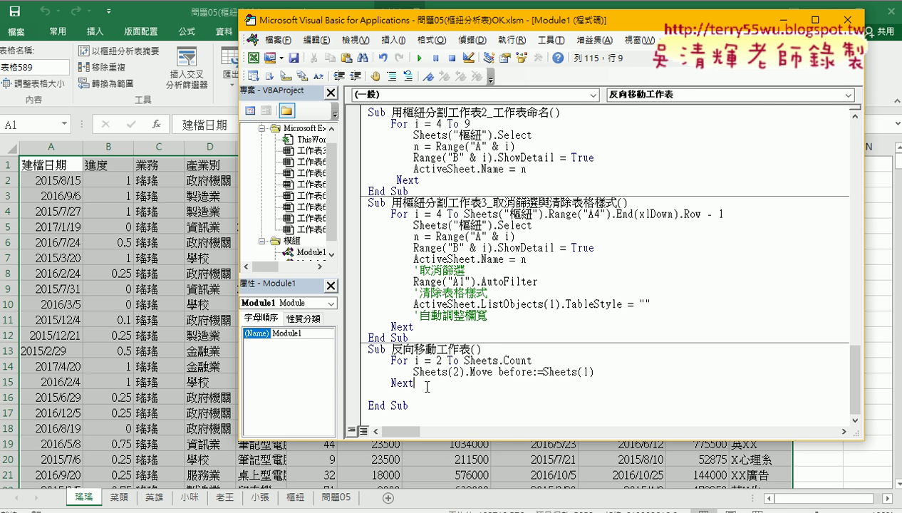
pyautogui.press('Delete')
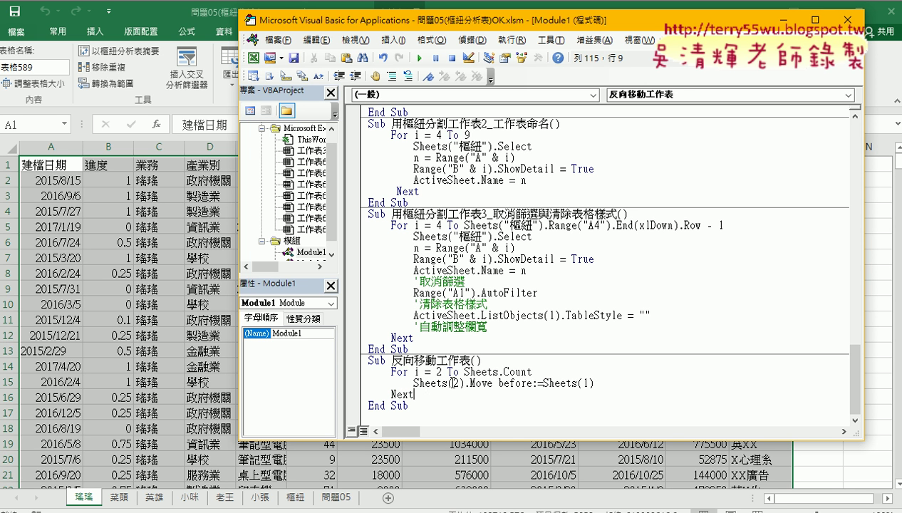
pyautogui.doubleClick(456, 383)
pyautogui.write('i')
# - Review the 'before' keyword and the Sheets(1) argument in the Sheets(i).Move before:=Sheets(1) line
pyautogui.moveTo(532, 383); pyautogui.dragTo(498, 385)
pyautogui.doubleClick(585, 383)
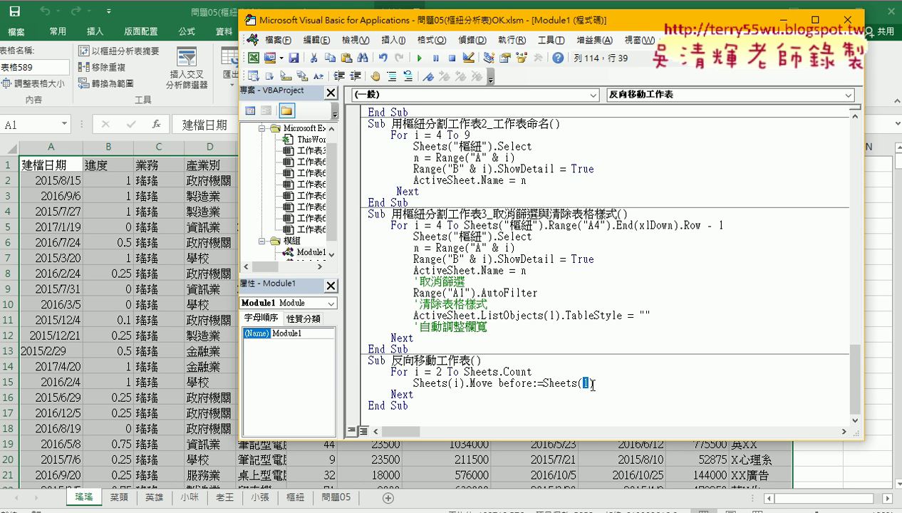
pyautogui.doubleClick(499, 383)
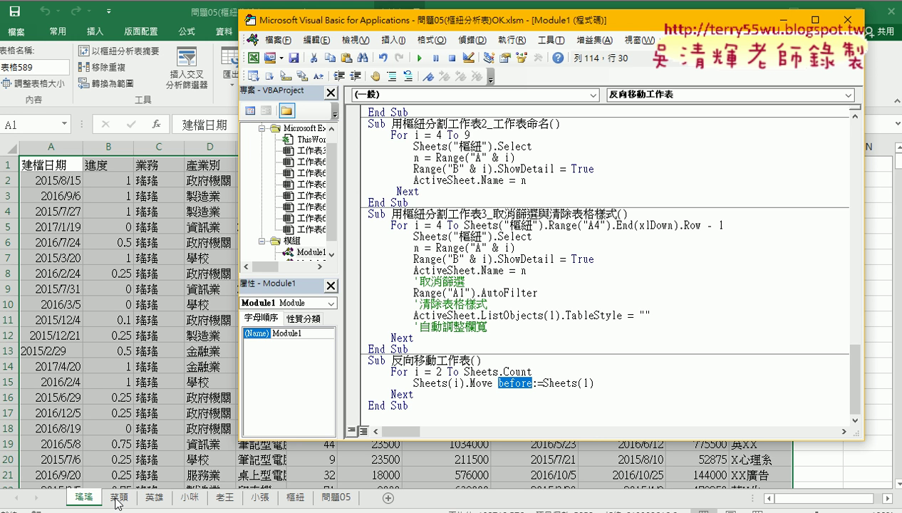
# - Move the 瑤瑤 tab after 菜頭 and return to the 反向移動工作表 macro in the VBA editor
pyautogui.moveTo(99, 498); pyautogui.dragTo(187, 501)
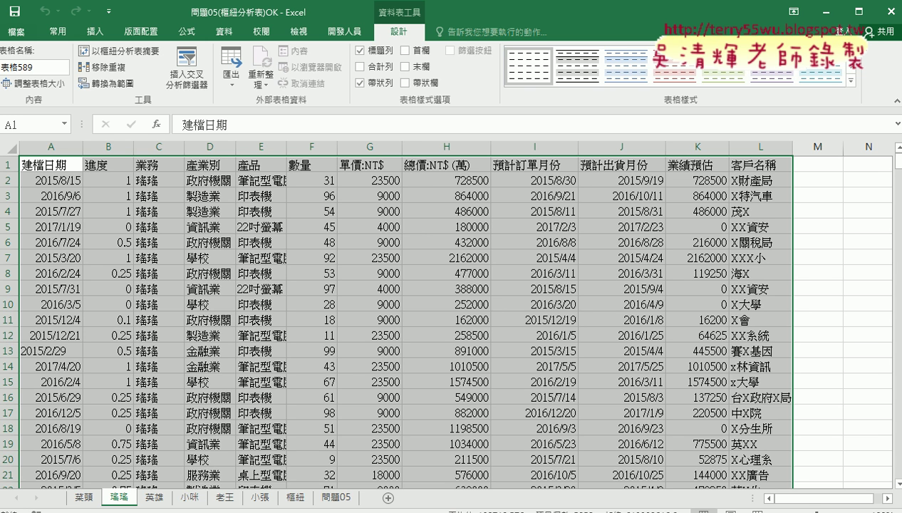
pyautogui.click(262, 469)
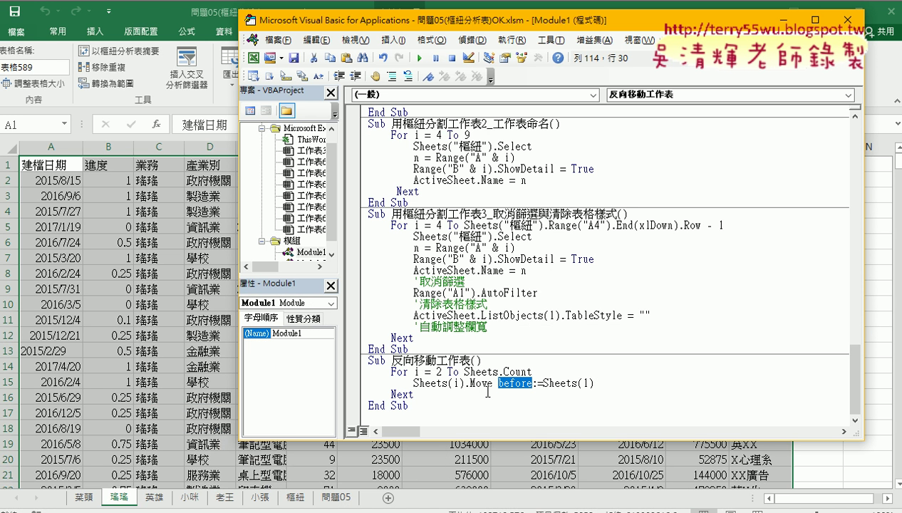
pyautogui.click(484, 385)
# - Step into 反向移動工作表 with F8 and execute the first sheet moves
pyautogui.press('F8')
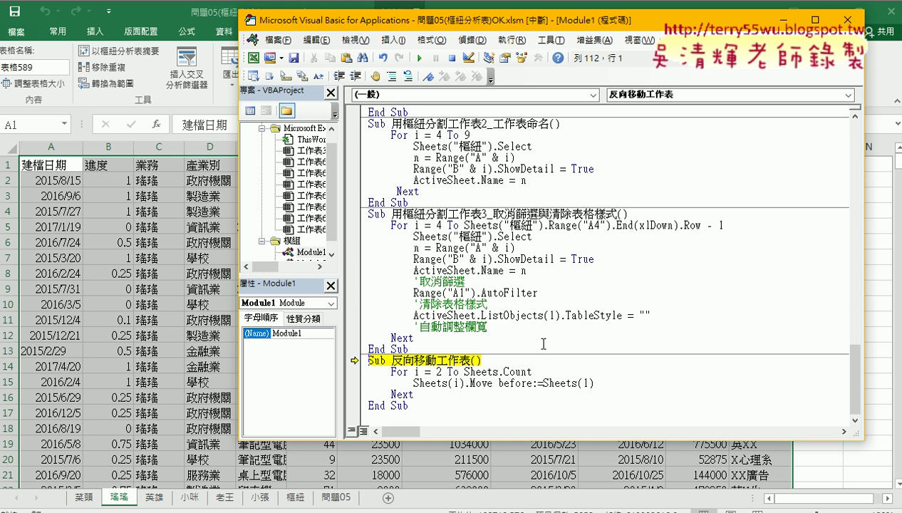
pyautogui.press('F8')
pyautogui.press('F8')
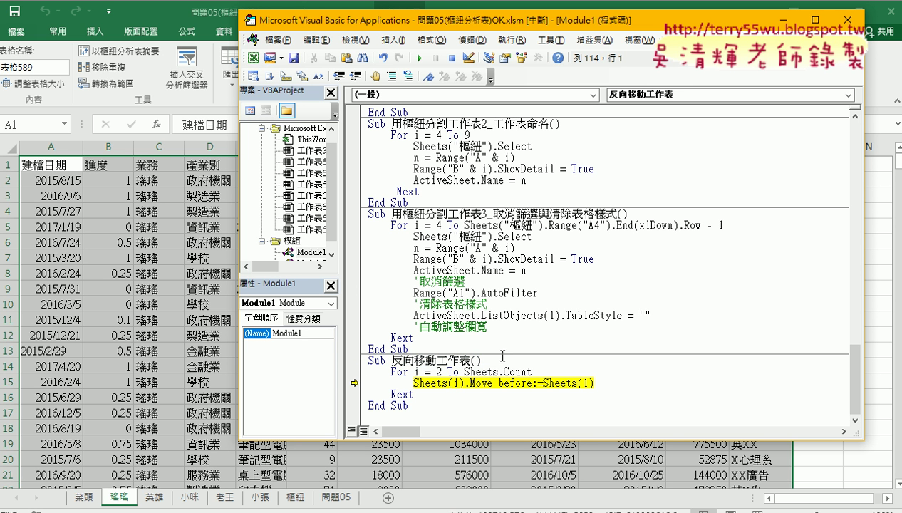
pyautogui.moveTo(454, 383)
pyautogui.press('F8')
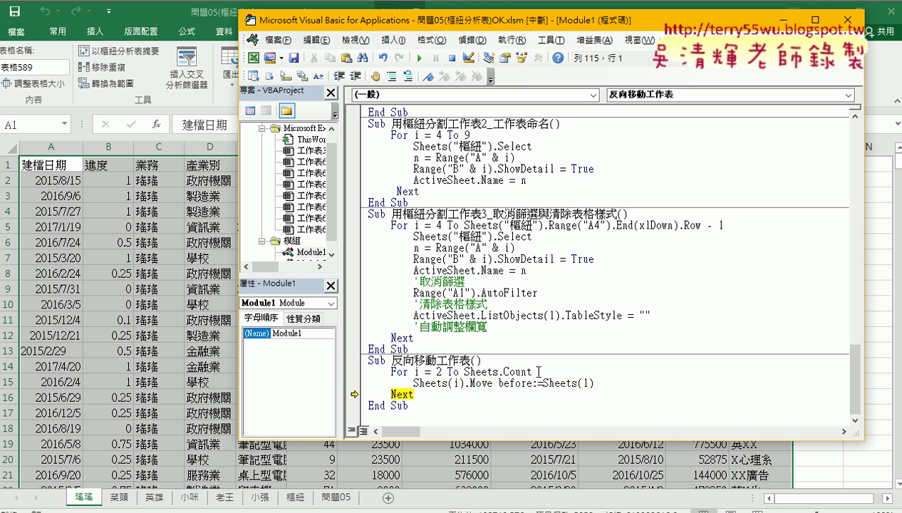
pyautogui.press('F8')
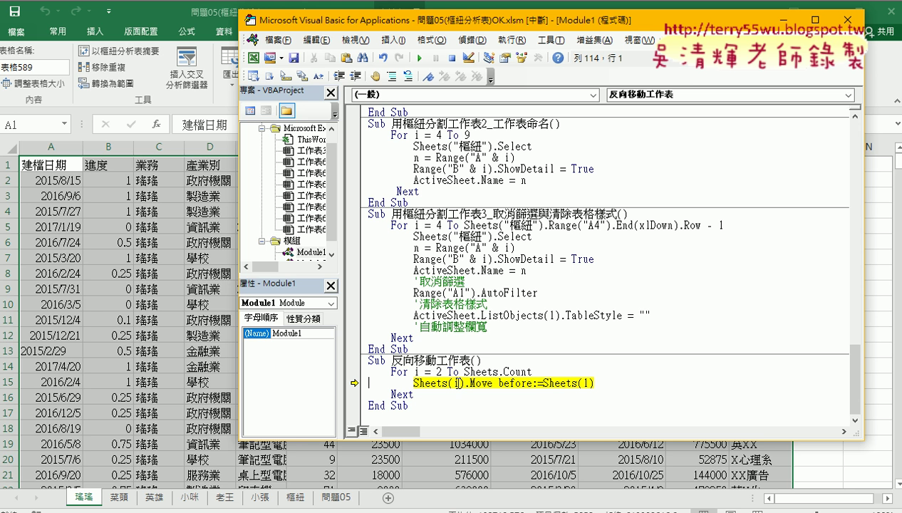
# - Step on until 英雄, 小咪, 老王, 小張, 樞紐 and 問題05 are each moved to the front
pyautogui.moveTo(500, 368)
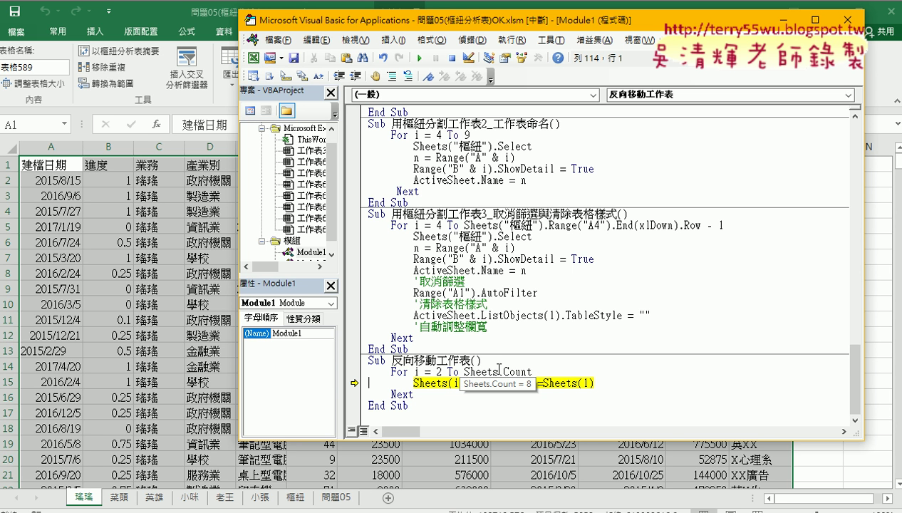
pyautogui.press('F8')
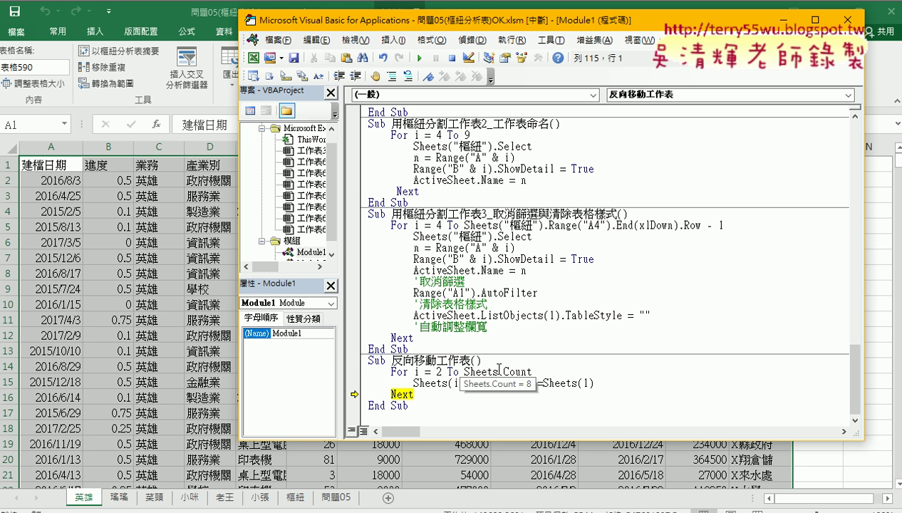
pyautogui.press('F8')
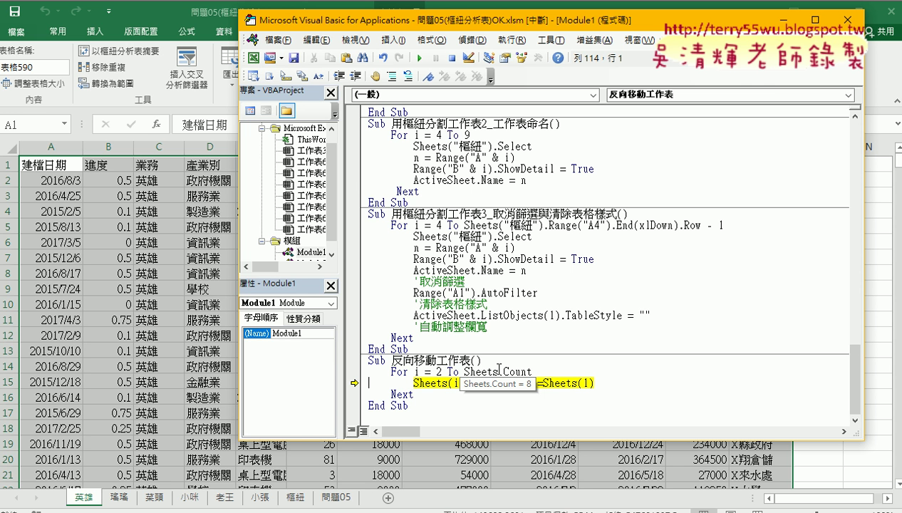
pyautogui.press('F8')
pyautogui.press('F8')
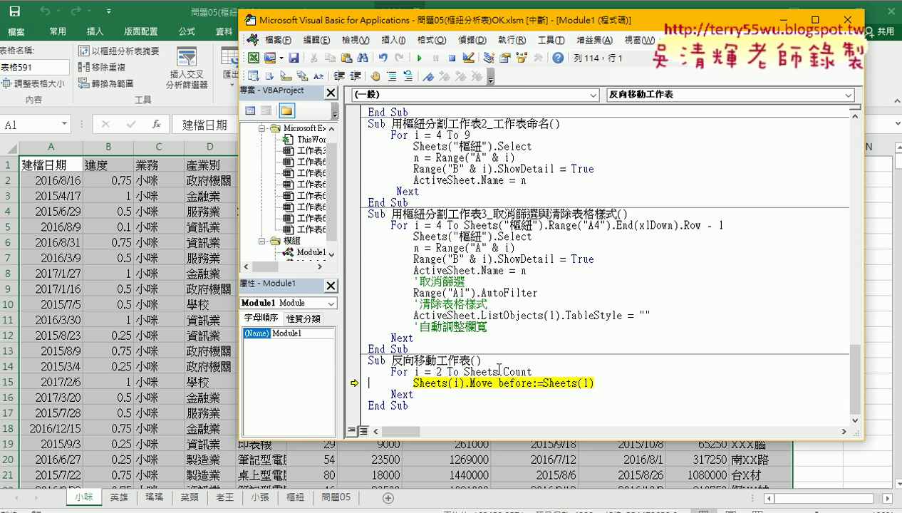
pyautogui.press('F8')
pyautogui.press('F8')
pyautogui.press('F8')
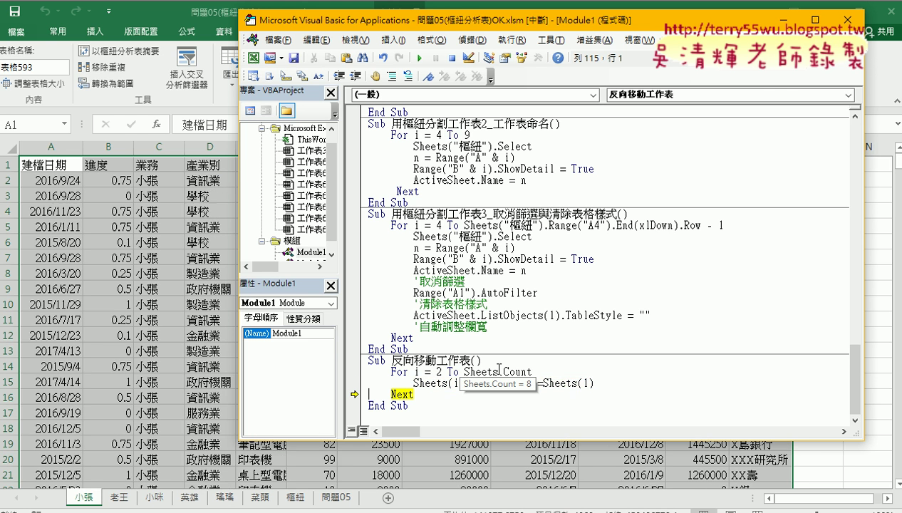
pyautogui.press('F8')
pyautogui.press('F8')
pyautogui.press('F8')
pyautogui.press('F8')
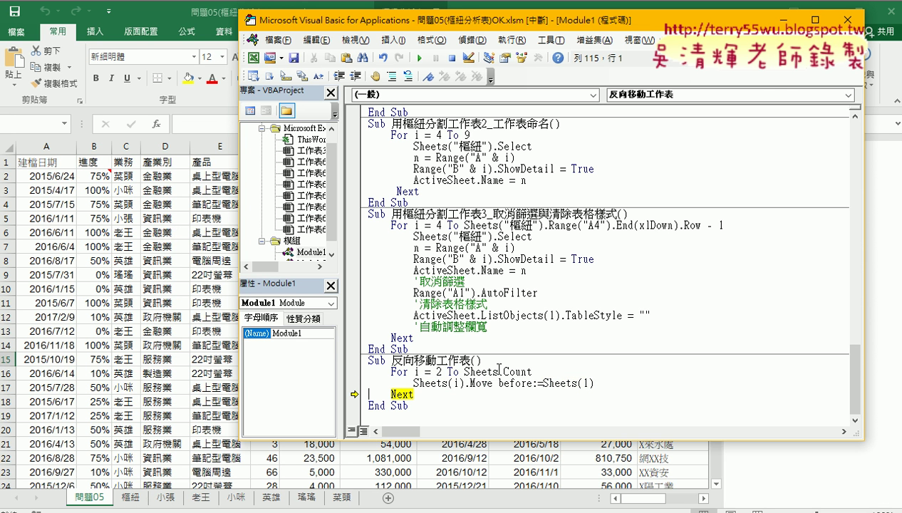
pyautogui.press('F8')
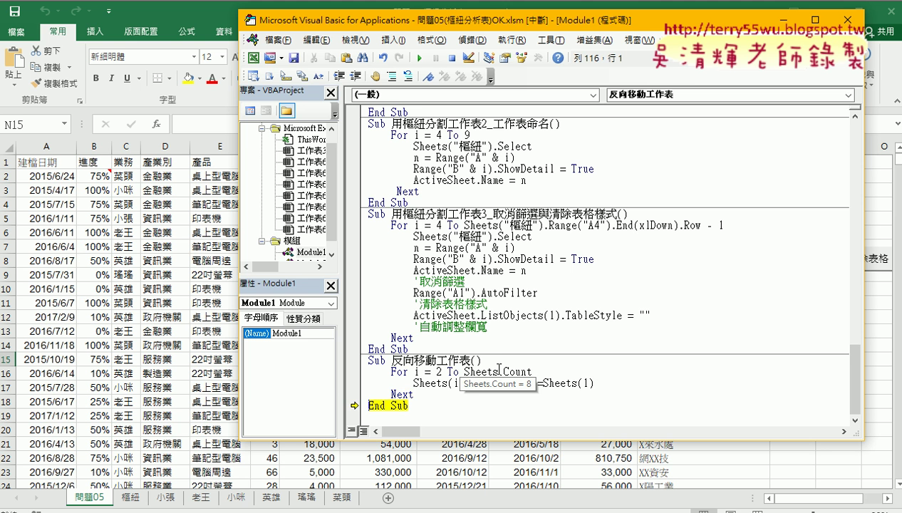
pyautogui.press('F8')
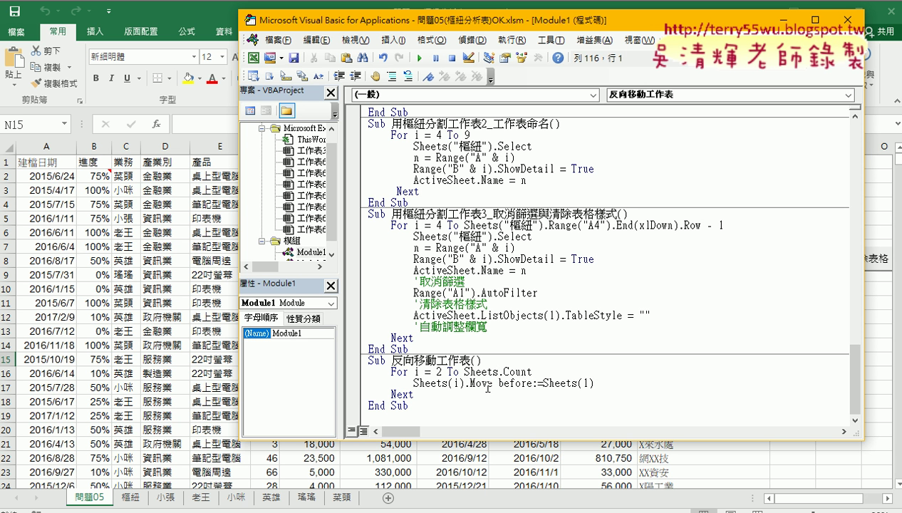
# - Rerun 反向移動工作表 to restore the original sheet order
pyautogui.click(487, 385)
pyautogui.click(446, 383)
pyautogui.click(421, 57)
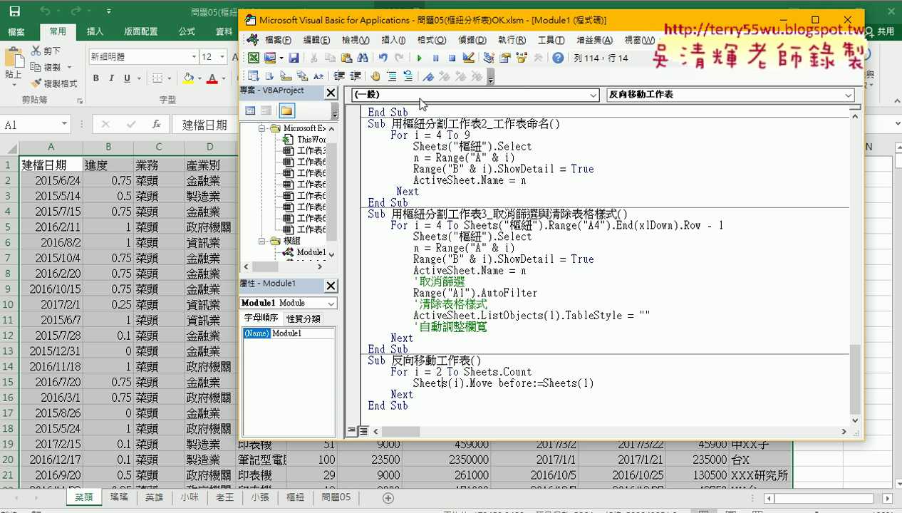
# - Swap the arguments so the line reads Sheets(1).Move before:=Sheets(i)
pyautogui.doubleClick(457, 383)
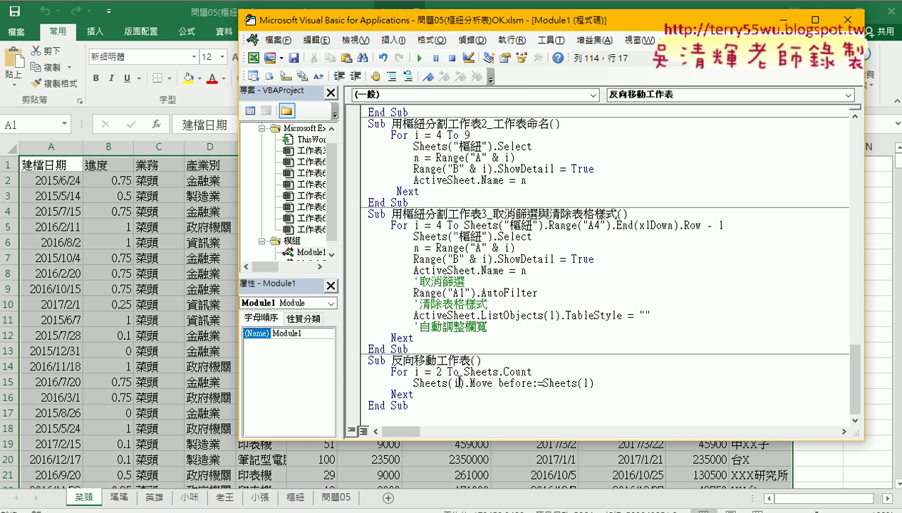
pyautogui.doubleClick(456, 383)
pyautogui.write('1')
pyautogui.doubleClick(585, 383)
pyautogui.write('i')
pyautogui.doubleClick(586, 383)
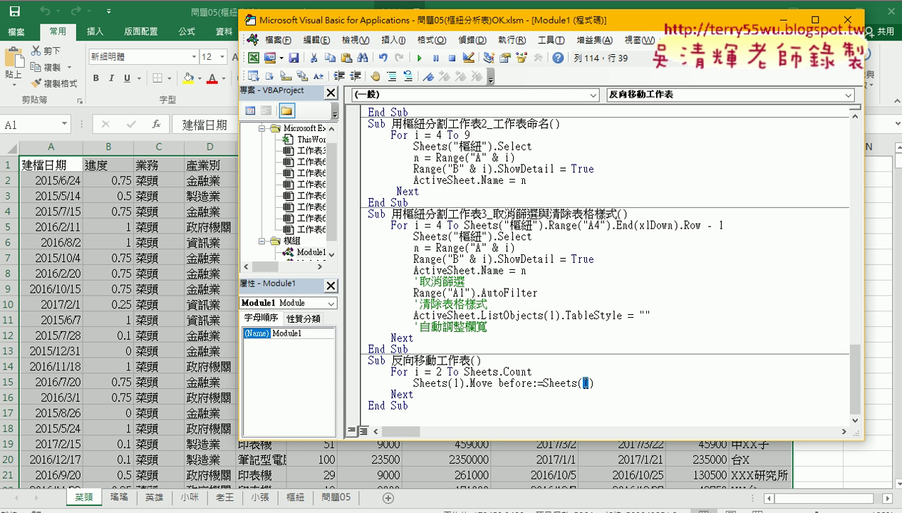
pyautogui.click(589, 383)
# - Run the revised macro, reshuffling the tabs to 菜頭, 老王, 英雄, 小張, 瑤瑤, 樞紐, 小咪, 問題05
pyautogui.moveTo(531, 384); pyautogui.dragTo(498, 383)
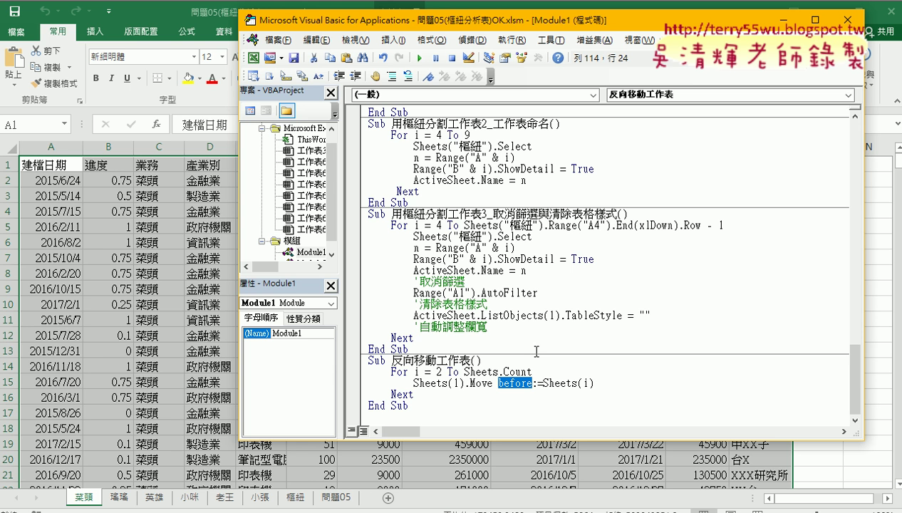
pyautogui.click(470, 383)
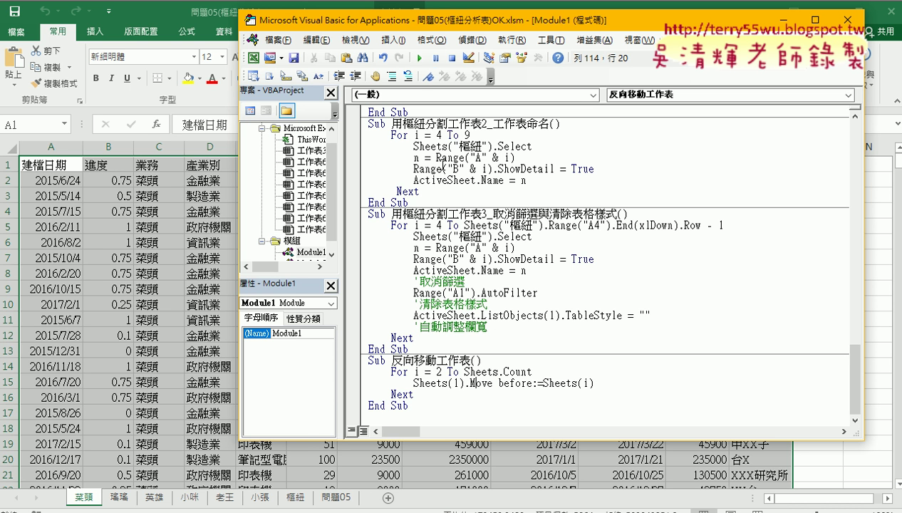
pyautogui.click(420, 58)
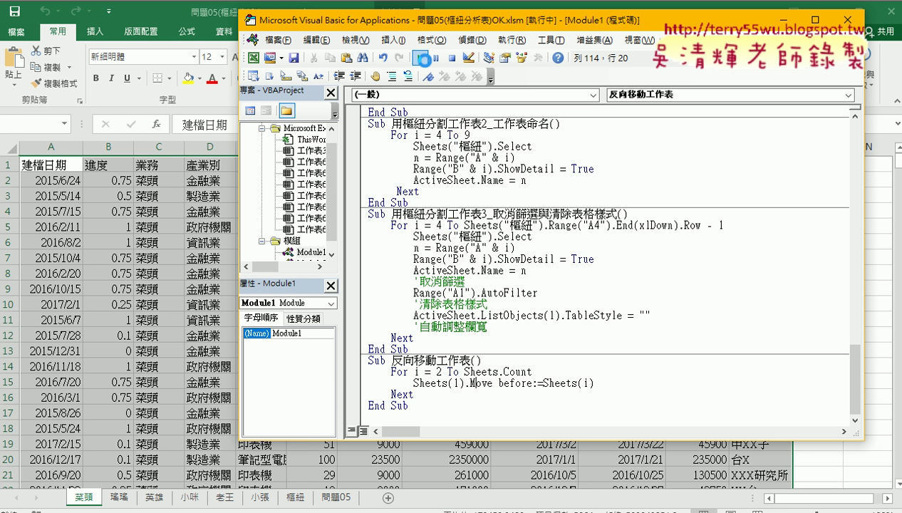
# - Run the revised 反向移動工作表 three more times, ending with 菜頭, 瑤瑤, 英雄, 小張, 老王, 樞紐, 小咪, 問題05
pyautogui.click(420, 58)
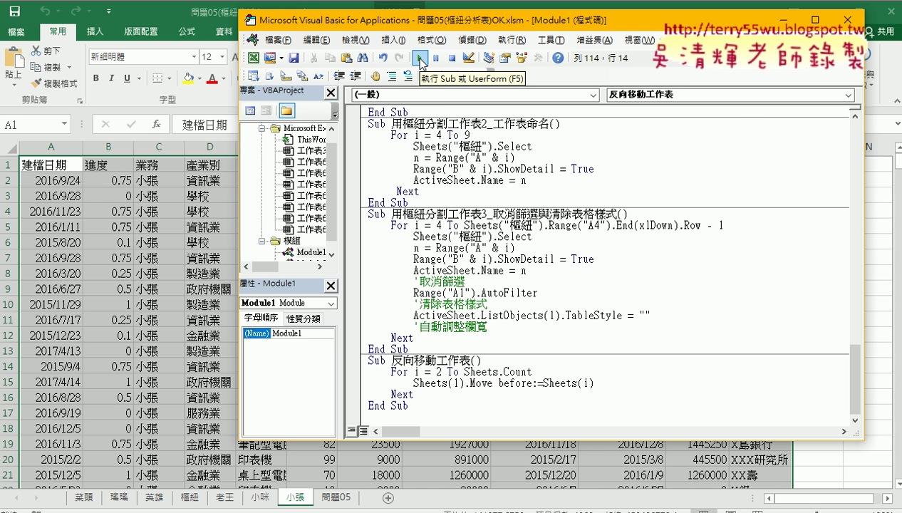
pyautogui.click(419, 59)
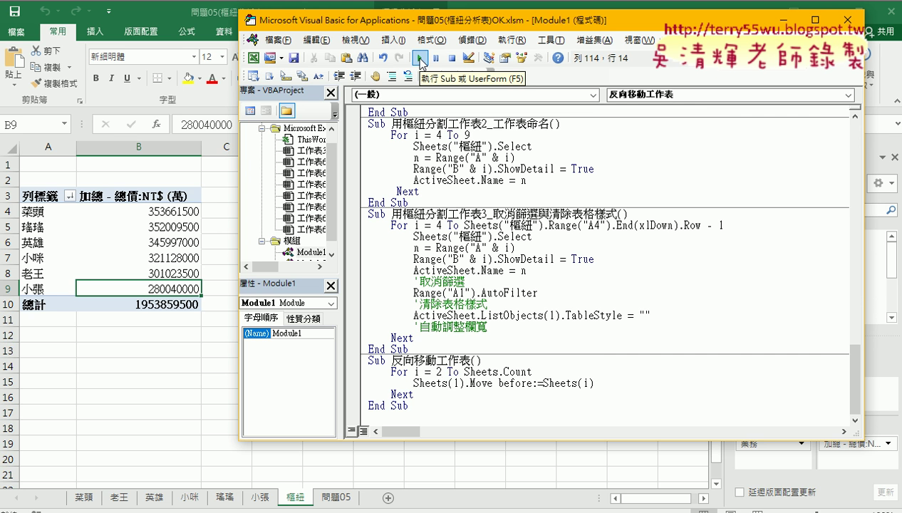
pyautogui.click(420, 59)
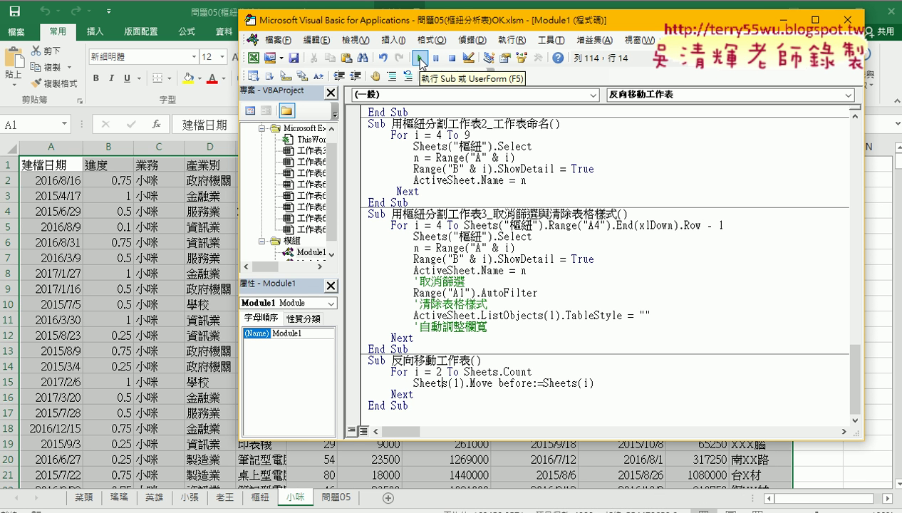